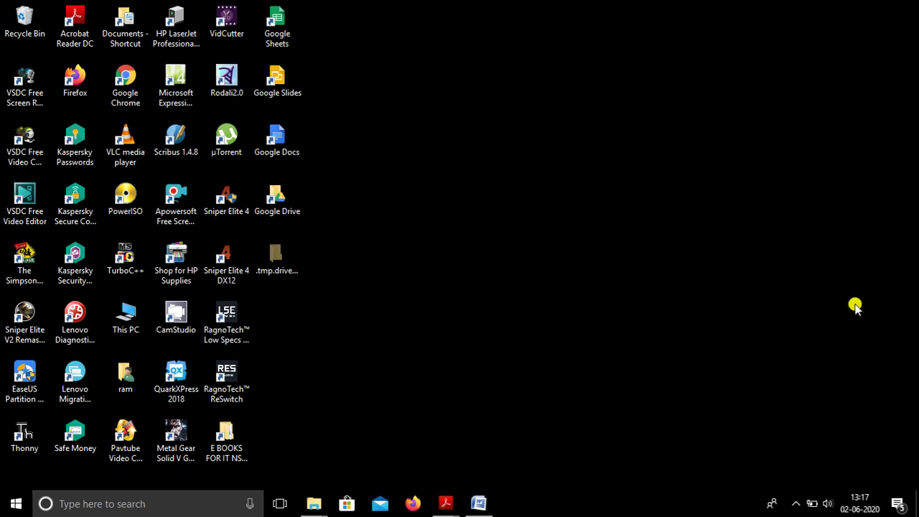
Step: Refresh the desktop three times from its right-click menu
right_click(557, 71)
left_click(585, 128)
right_click(500, 127)
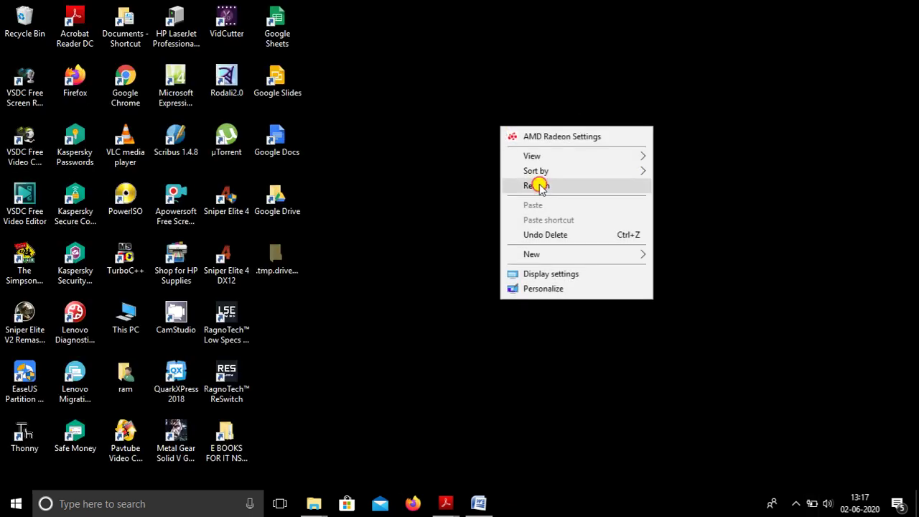
left_click(539, 186)
right_click(501, 167)
left_click(532, 226)
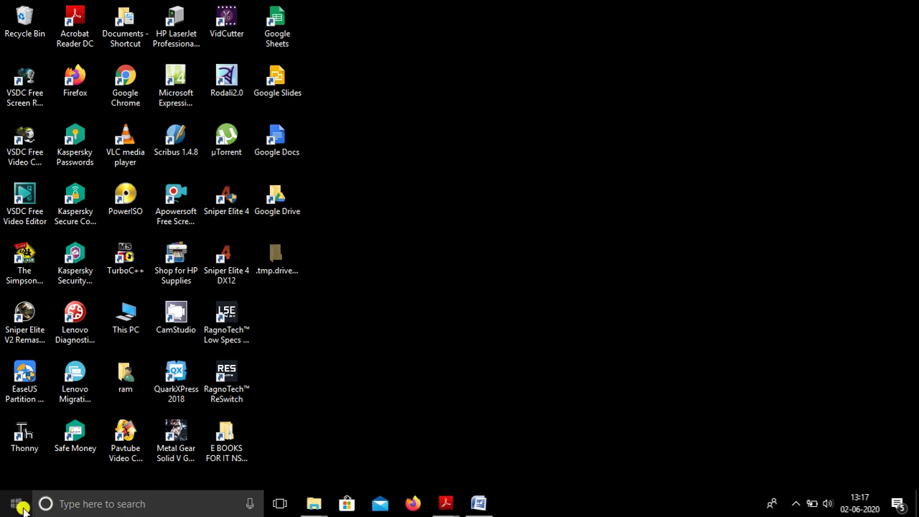
Step: Search the Start menu for 'MICROSOFT' and launch Microsoft Office Word 2007
left_click(17, 505)
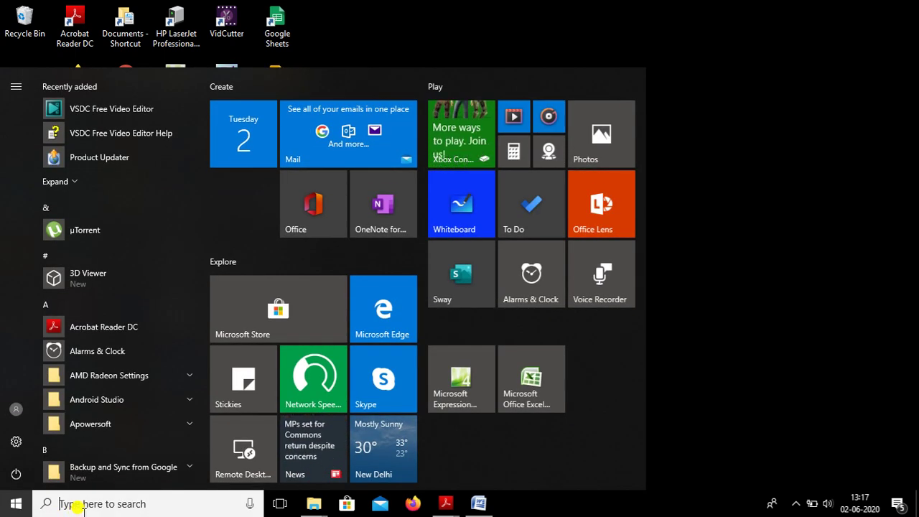
left_click(94, 504)
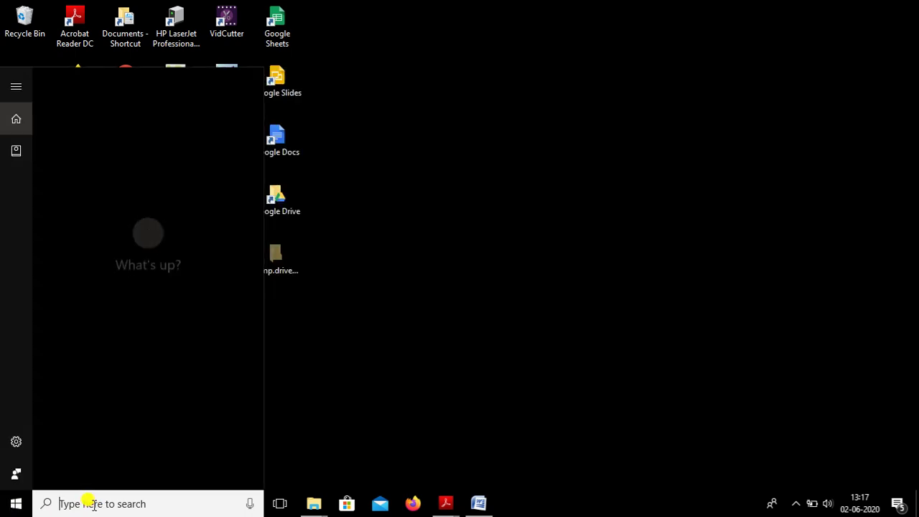
type("MICR")
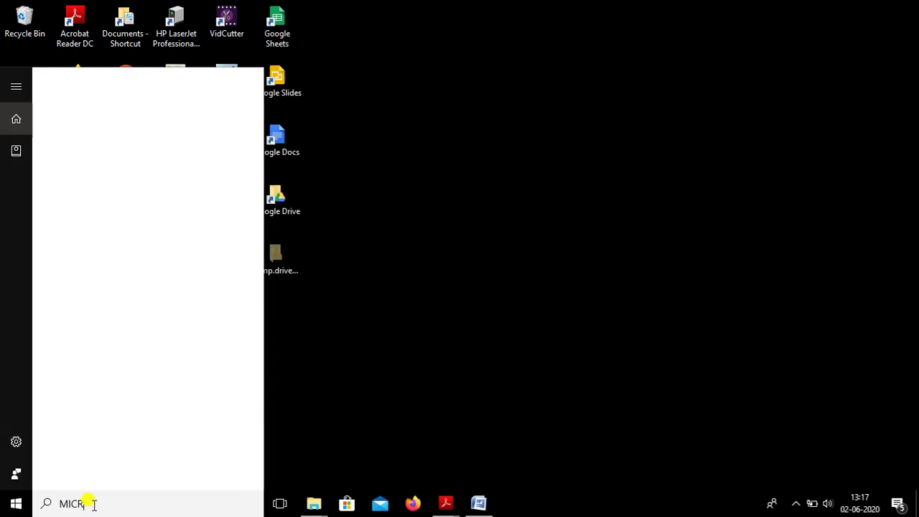
type("OSOFT")
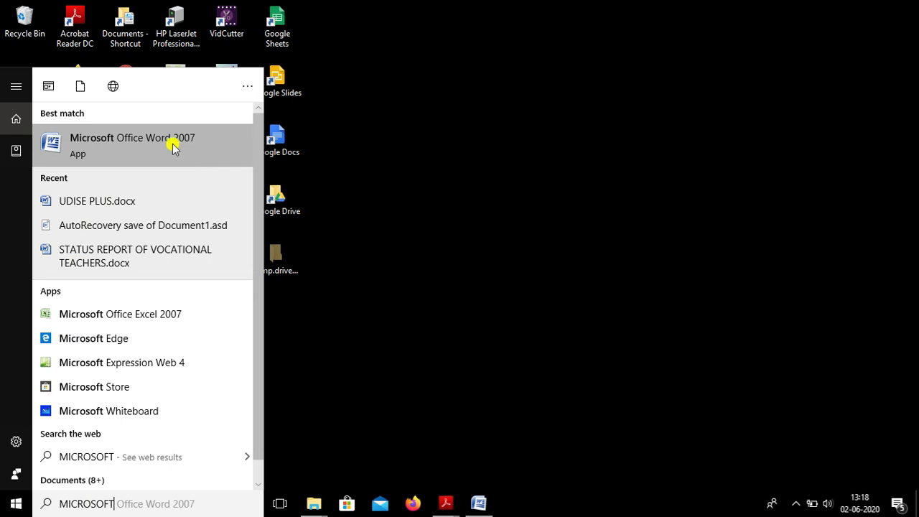
left_click(172, 145)
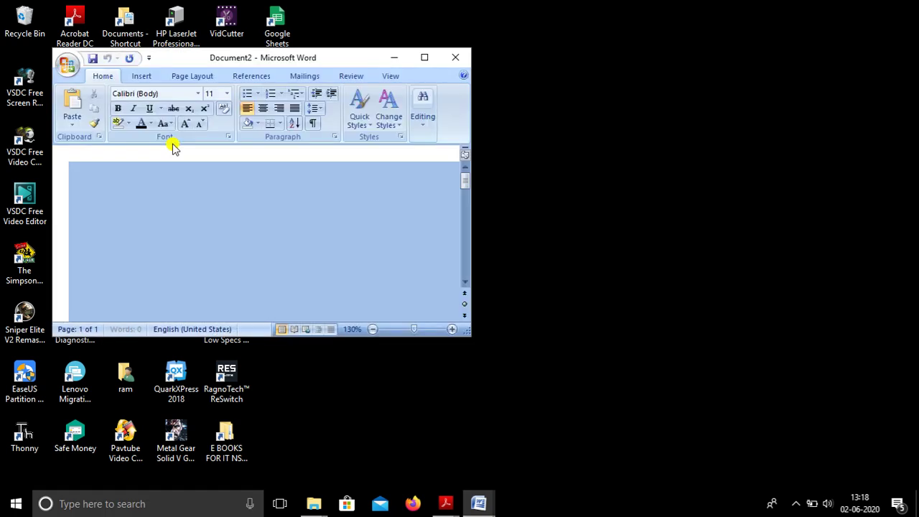
Step: Maximize the Word window and scroll through the empty Document2 page
left_click(425, 58)
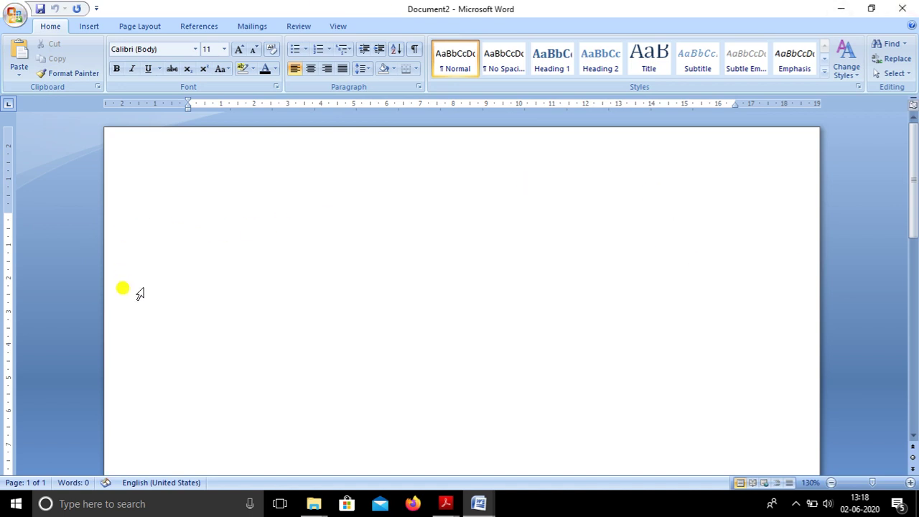
mouse_move(912, 239)
left_mouse_down()
mouse_move(907, 451)
mouse_move(912, 144)
left_mouse_up()
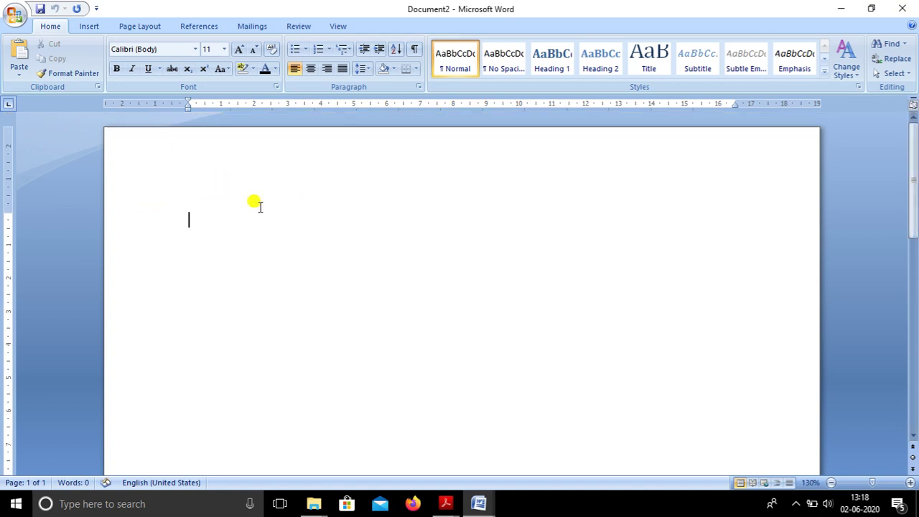
scroll(258, 205, "down", 1)
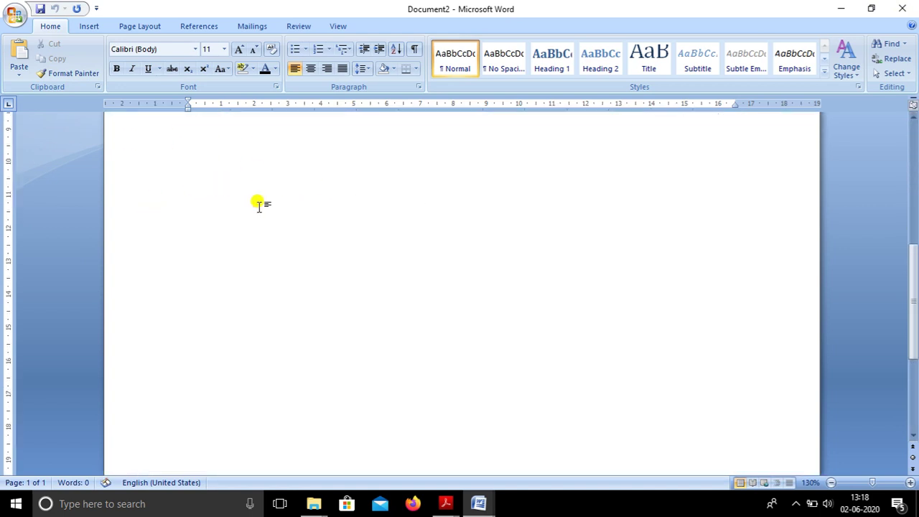
scroll(257, 205, "up", 1)
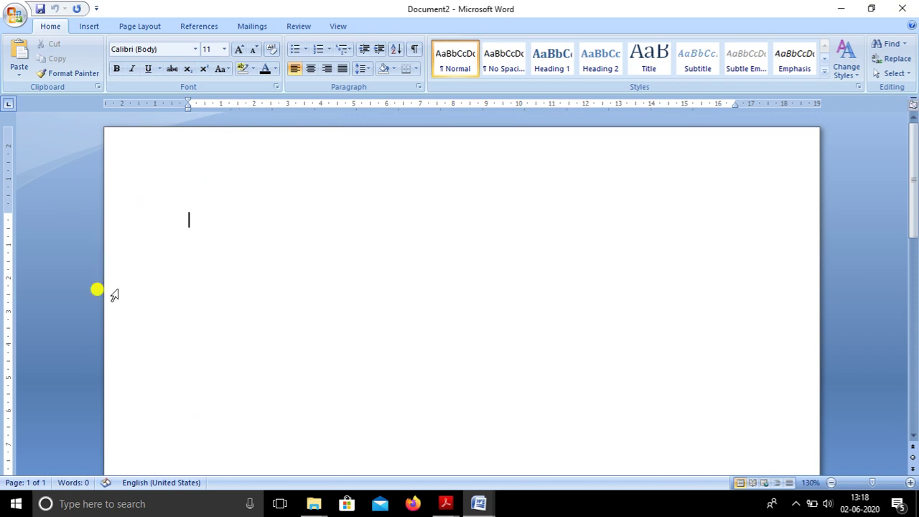
scroll(311, 308, "down", 5)
scroll(311, 308, "down", 5)
scroll(311, 308, "down", 4)
scroll(311, 308, "up", 5)
scroll(311, 308, "up", 5)
scroll(311, 308, "up", 4)
left_click(13, 16)
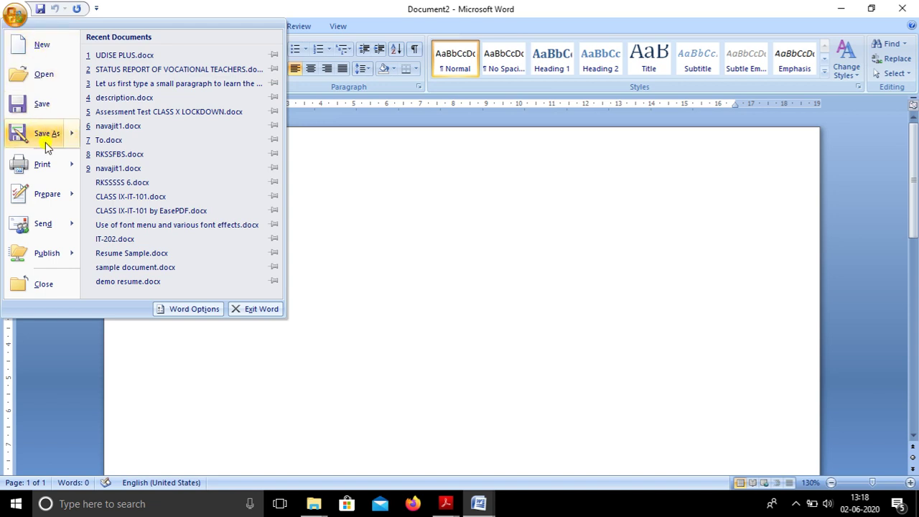
mouse_move(43, 223)
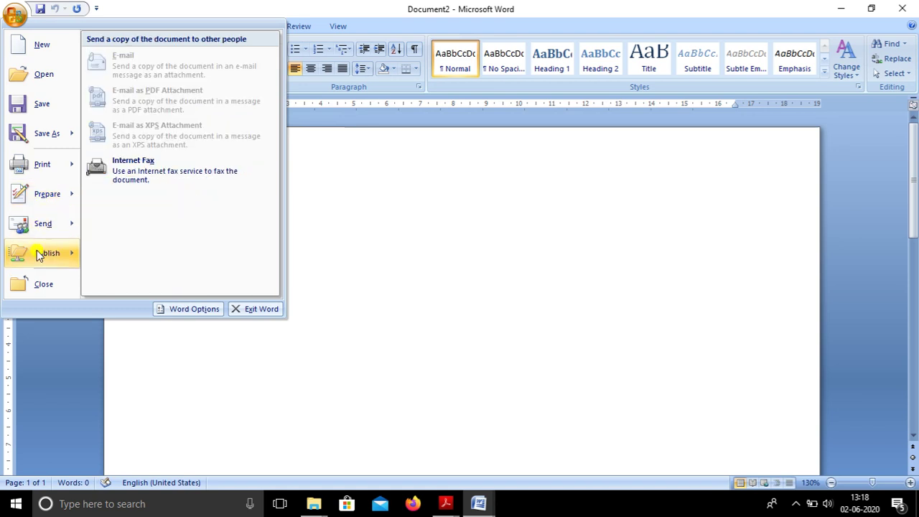
left_click(431, 194)
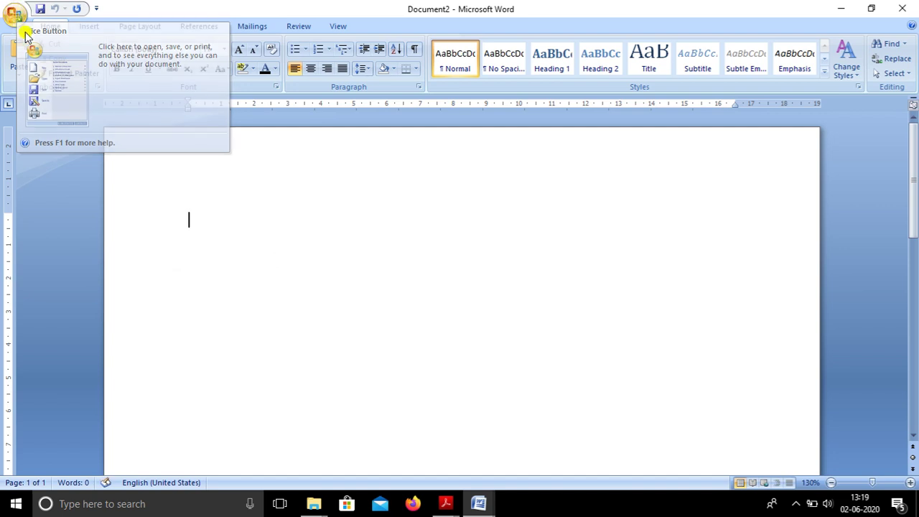
left_click(16, 17)
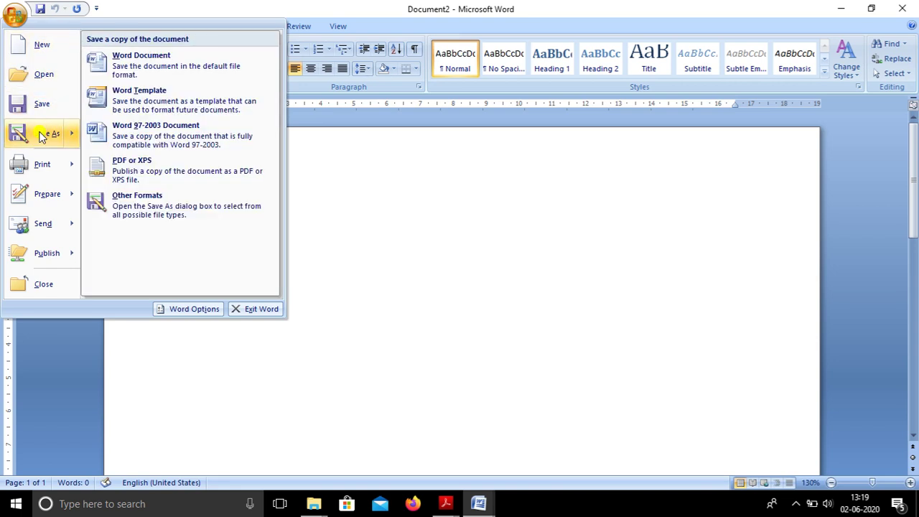
mouse_move(47, 194)
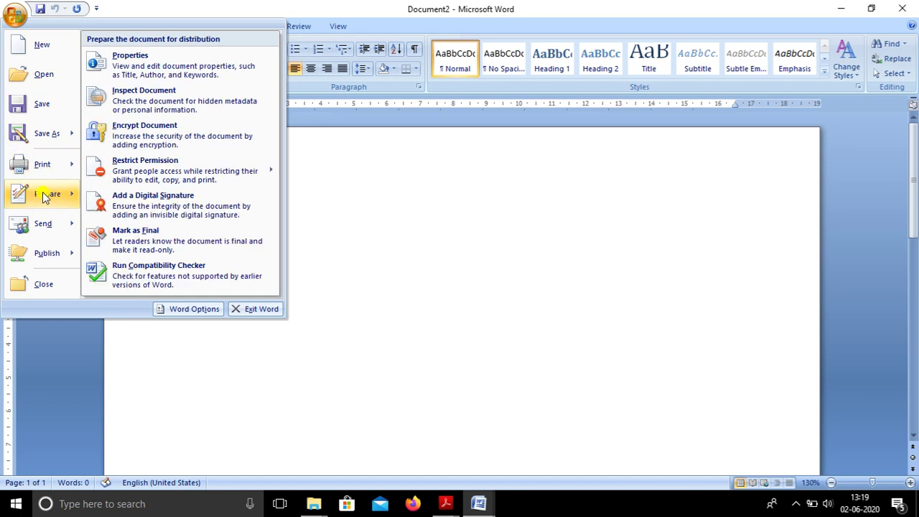
left_click(360, 216)
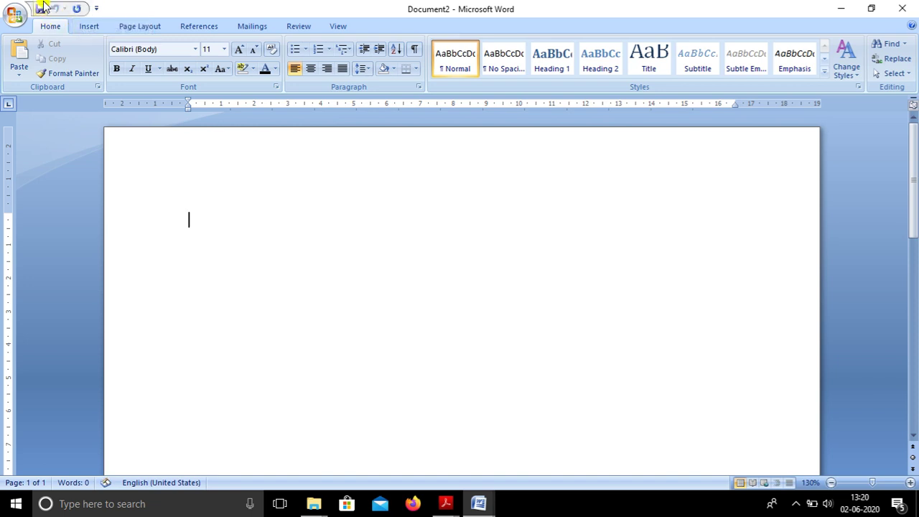
Step: Add Print Preview and New to the Quick Access Toolbar, then create blank Document3
left_click(96, 9)
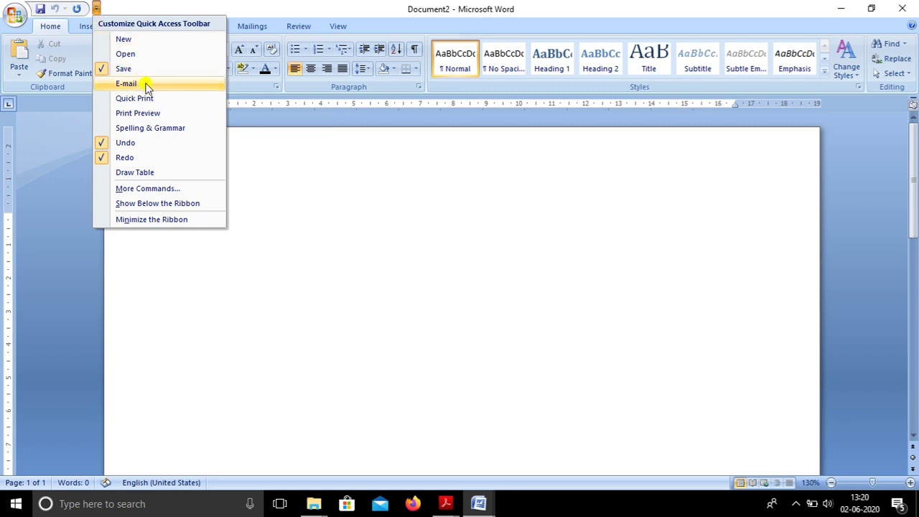
left_click(127, 115)
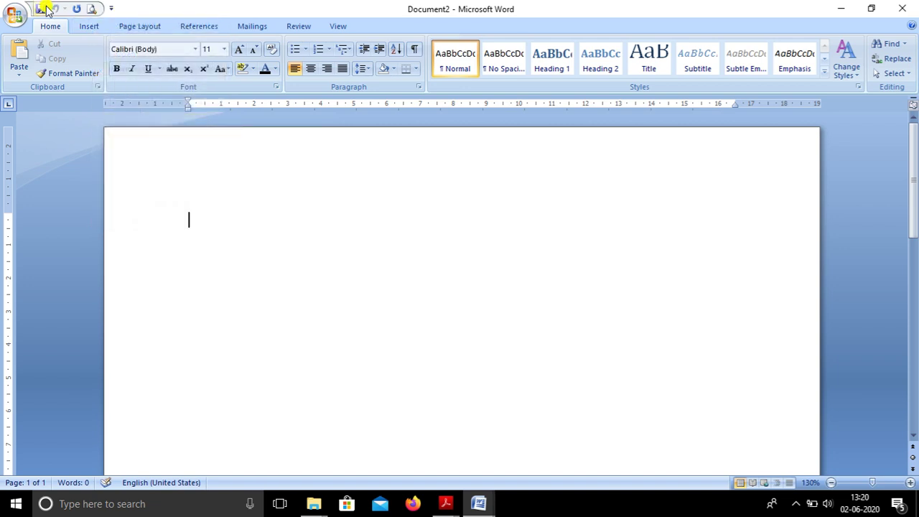
left_click(112, 9)
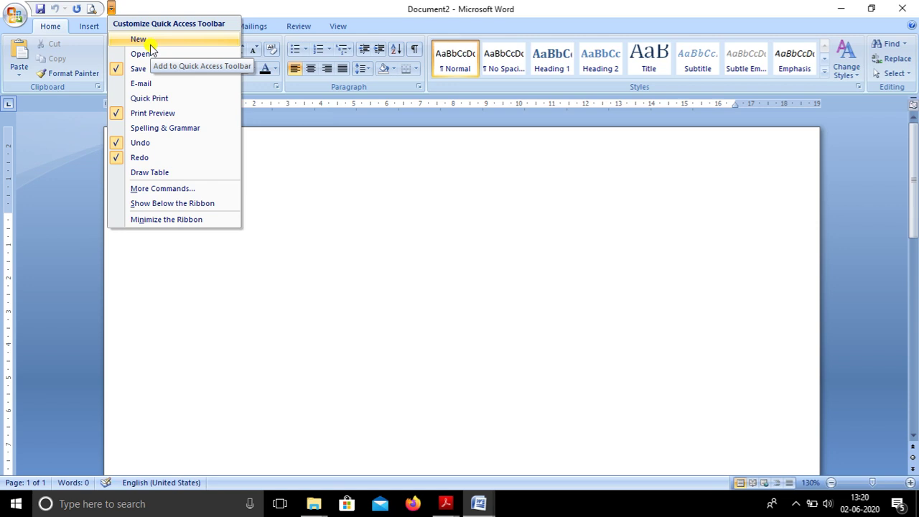
left_click(148, 39)
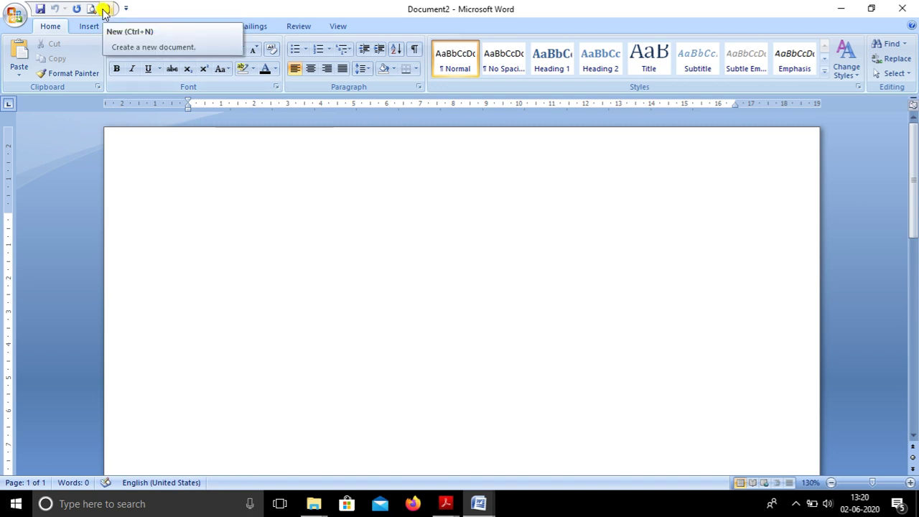
left_click(104, 10)
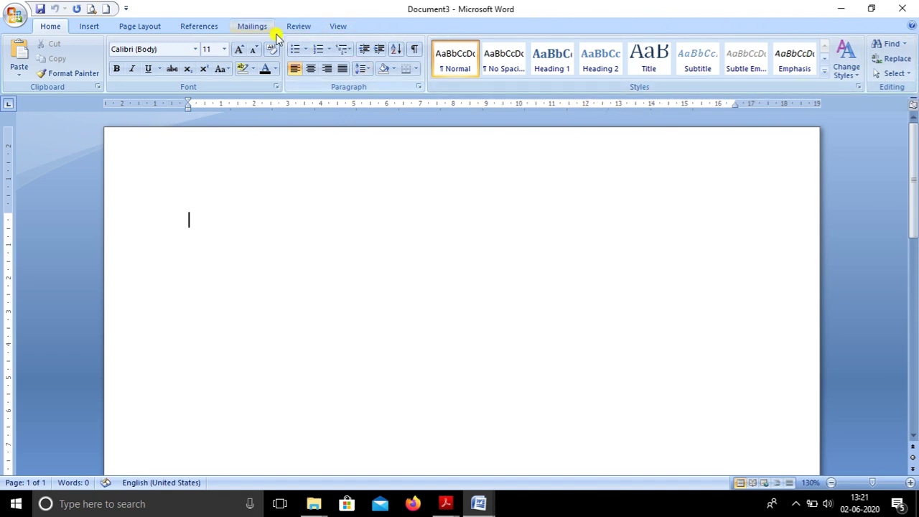
left_click(82, 29)
left_click(132, 28)
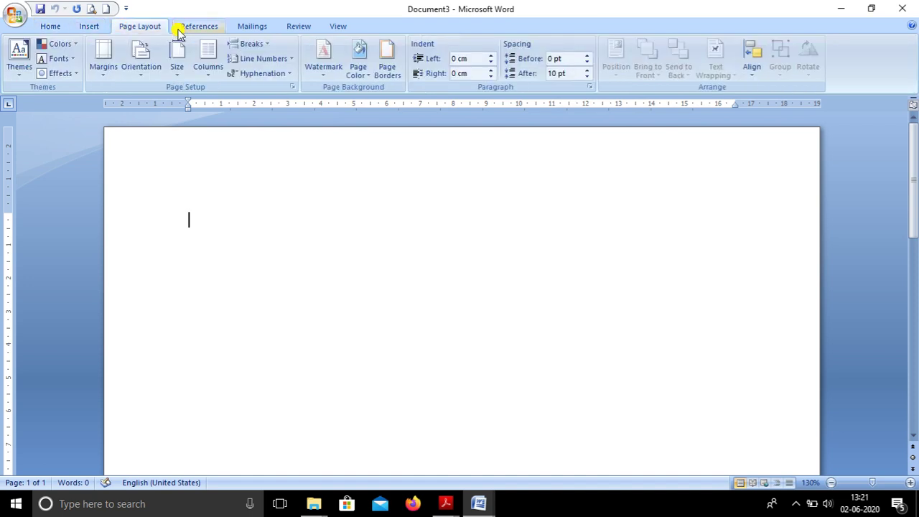
left_click(180, 32)
left_click(248, 28)
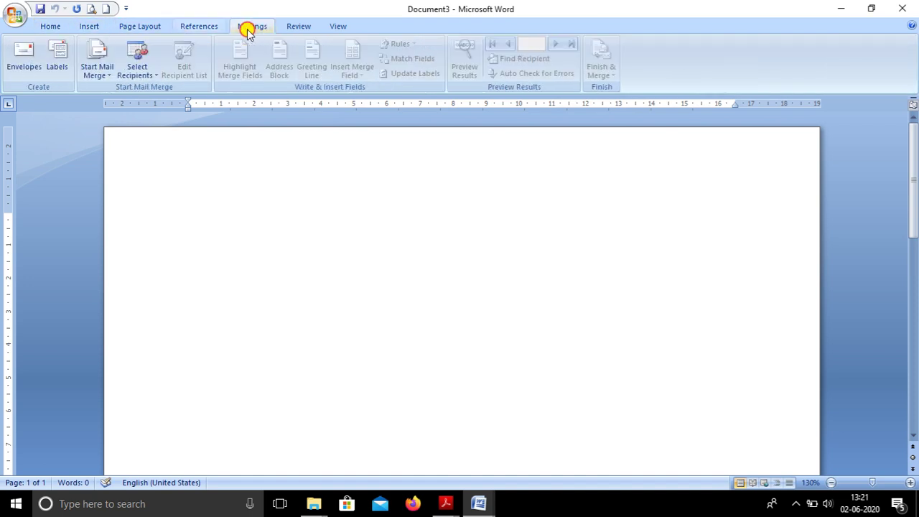
left_click(287, 30)
left_click(335, 32)
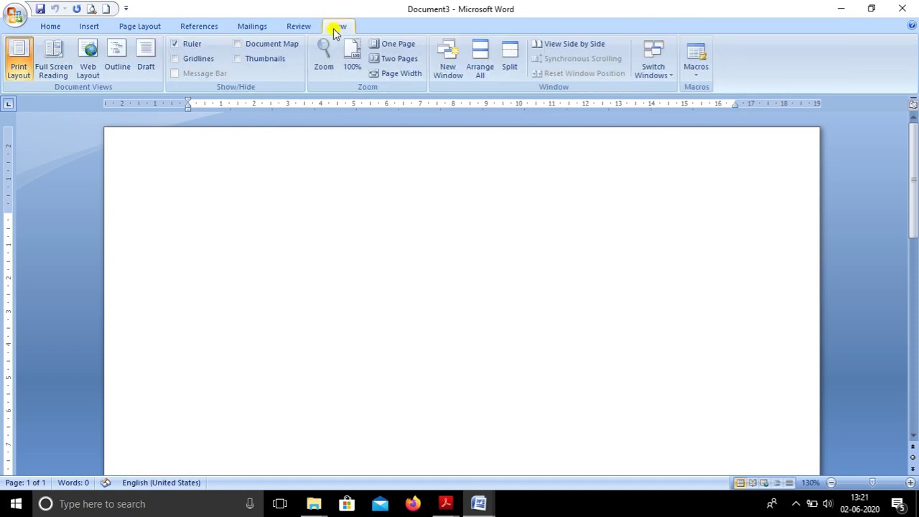
left_click(56, 29)
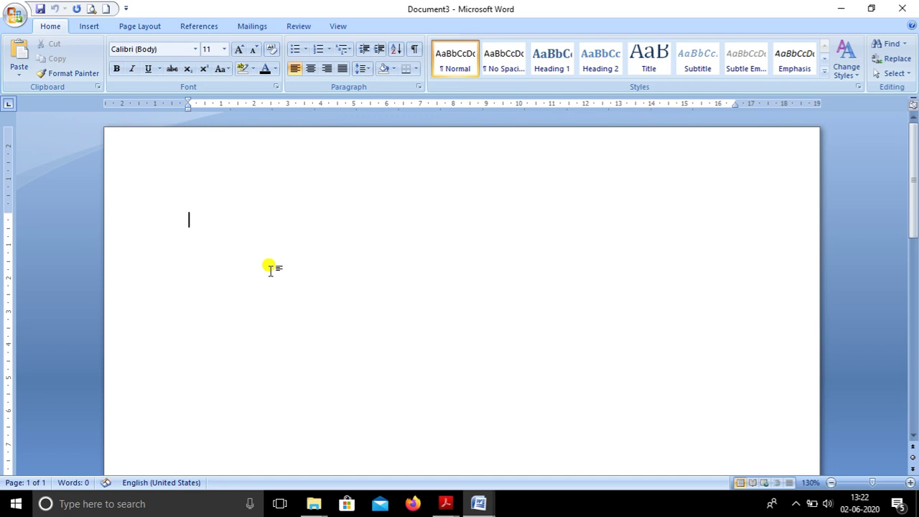
Step: Type 'This is my document.' then, below it, 'Here I am typing a few words to make you realize how we can create a document'
type("This is ")
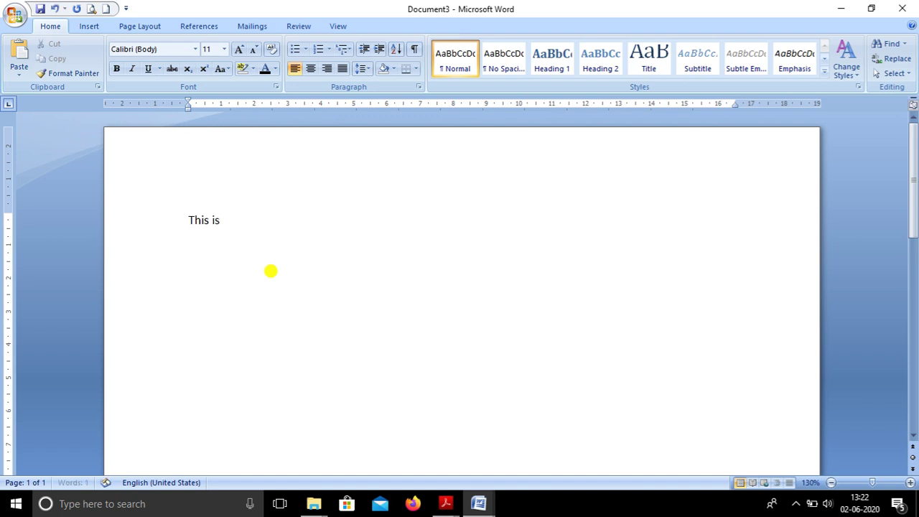
type("my docum")
type("ent")
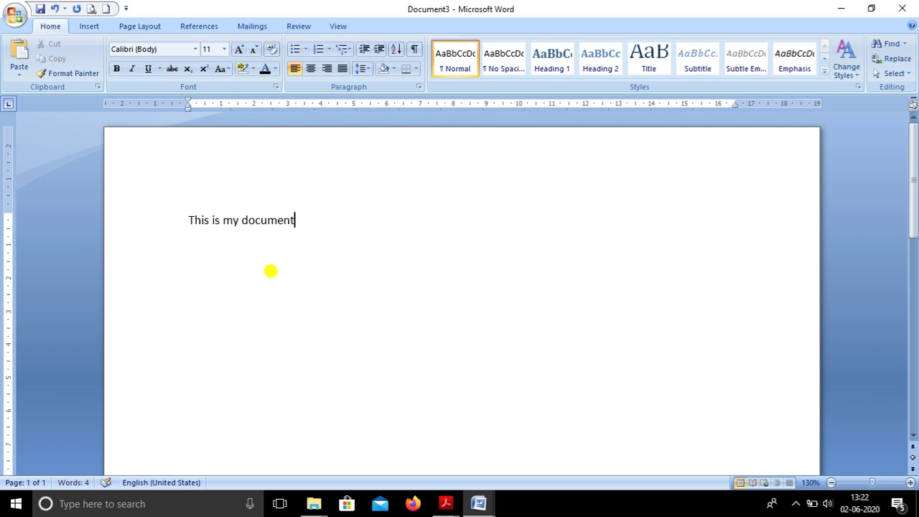
type(".")
key("Return")
type("Here I am typing a few words to make")
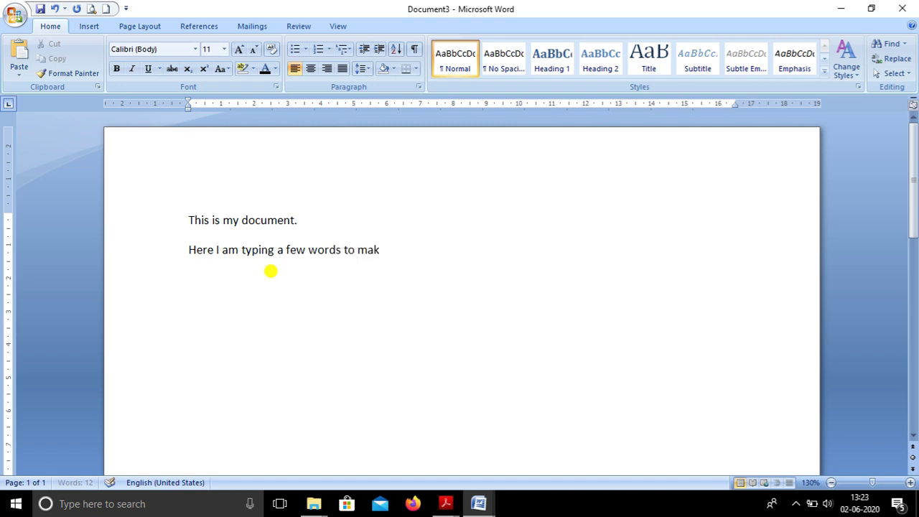
type(" you")
type(" re")
type("alize")
type("how we can create a document")
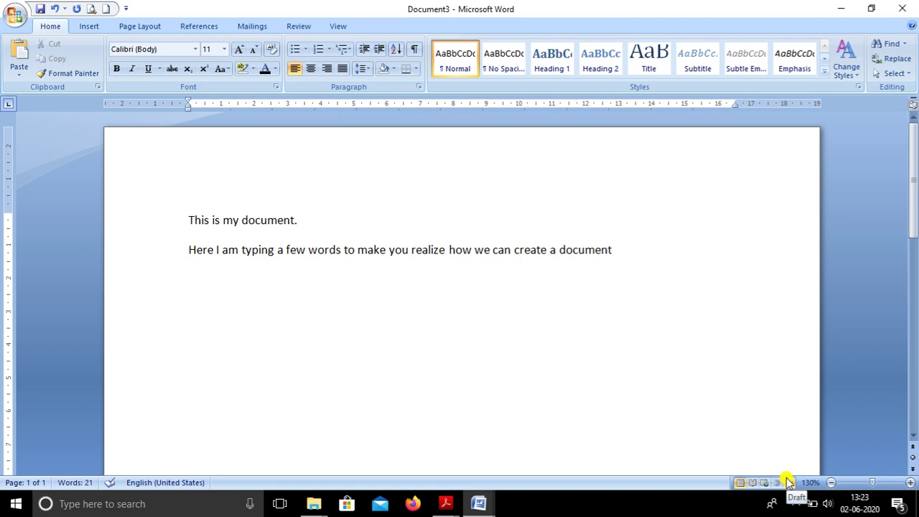
Step: Choose Save As from the Office Button menu to save a copy of the document
left_click(17, 17)
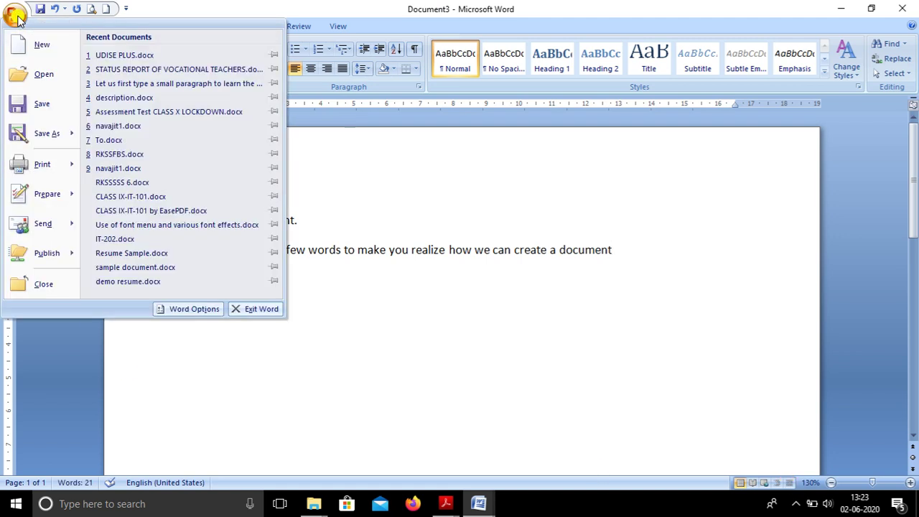
mouse_move(45, 135)
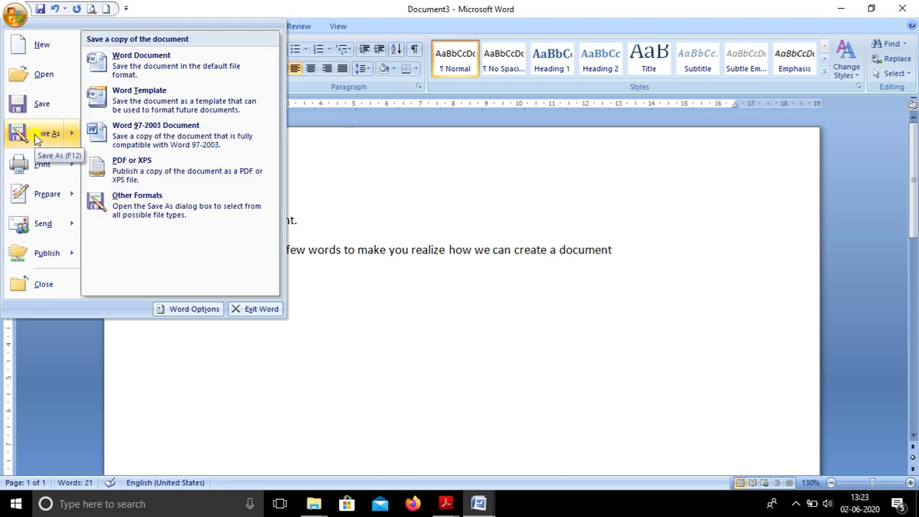
left_click(262, 5)
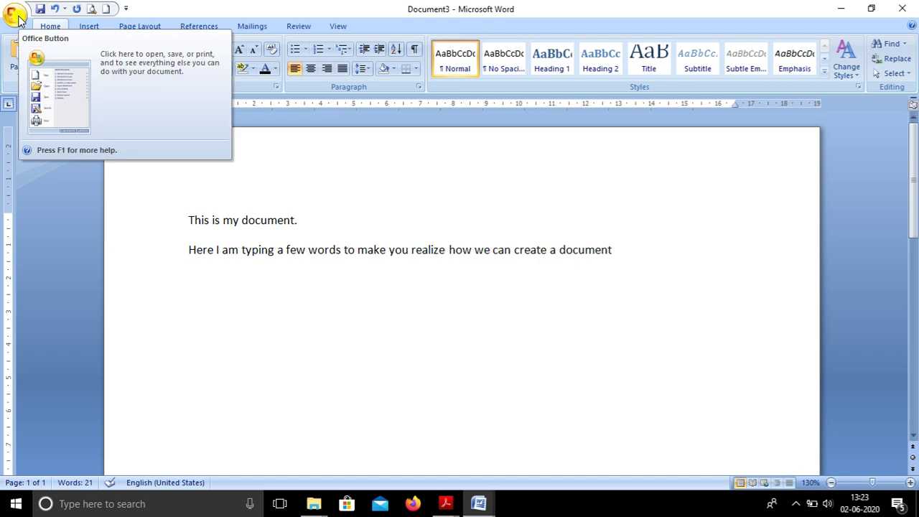
left_click(17, 16)
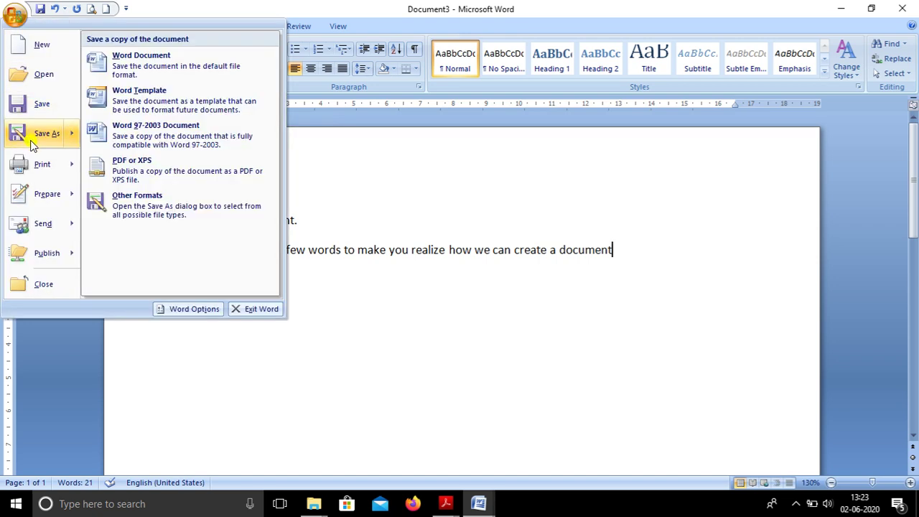
left_click(32, 138)
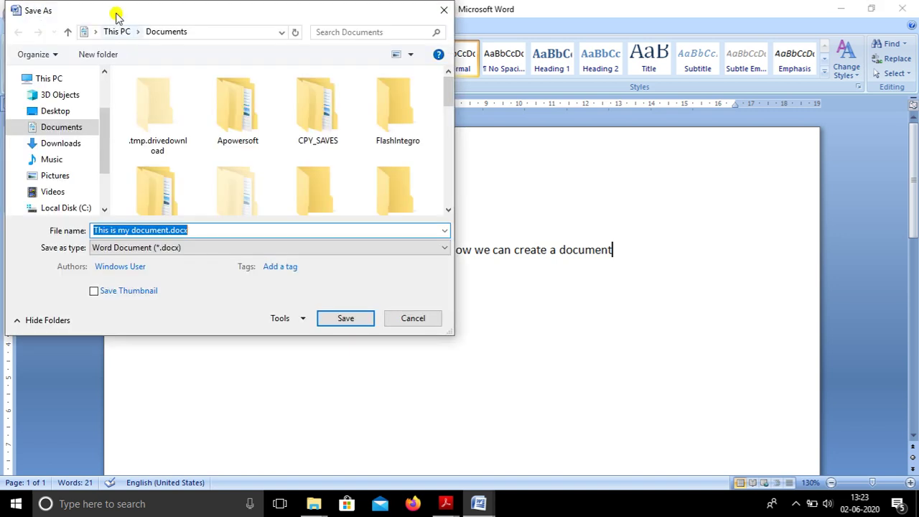
Step: Move the Save As dialog toward the middle of the screen
left_click_drag(115, 15, 344, 36)
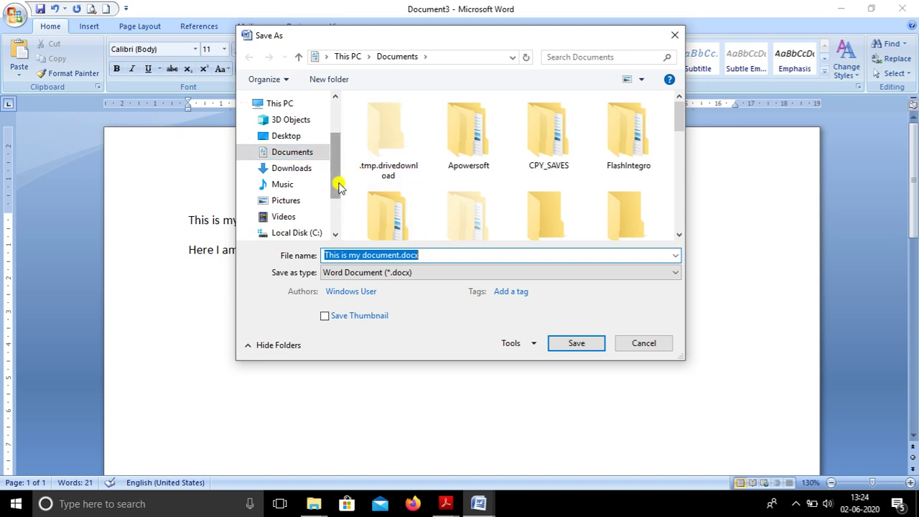
left_click_drag(335, 181, 335, 190)
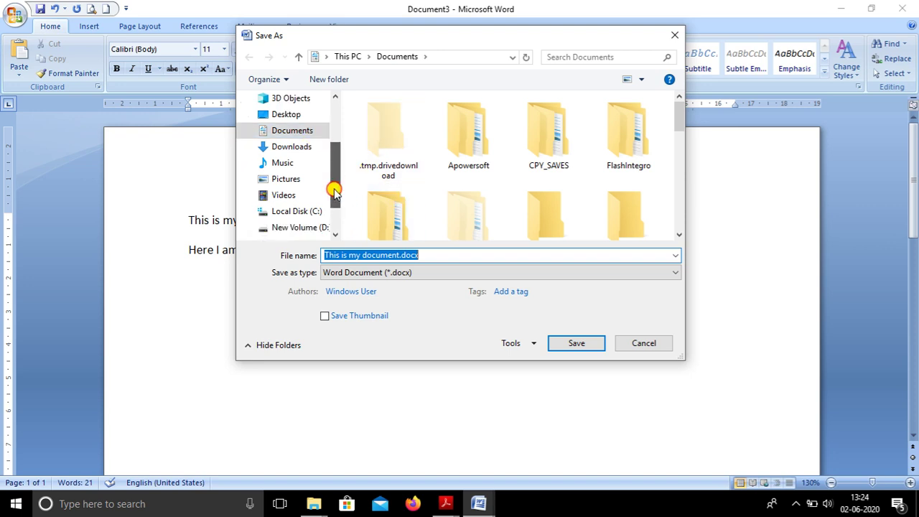
left_click(299, 148)
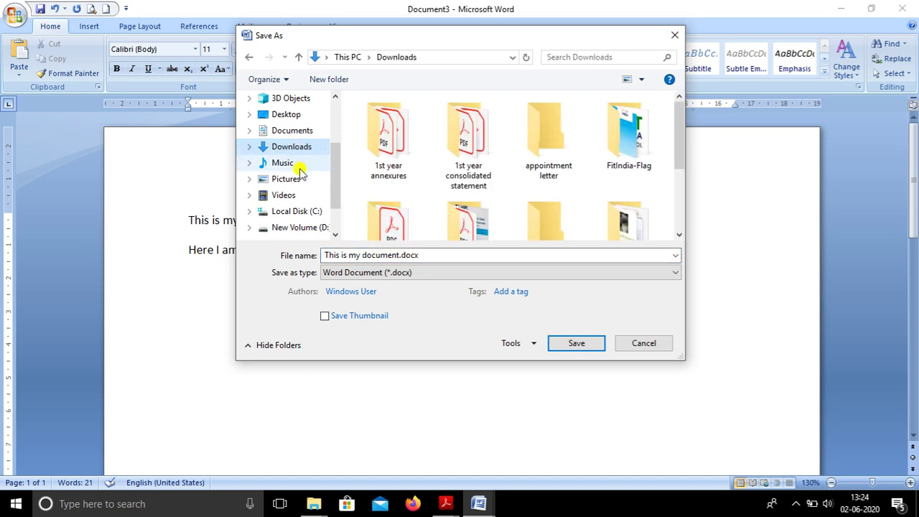
left_click(292, 179)
left_click(294, 196)
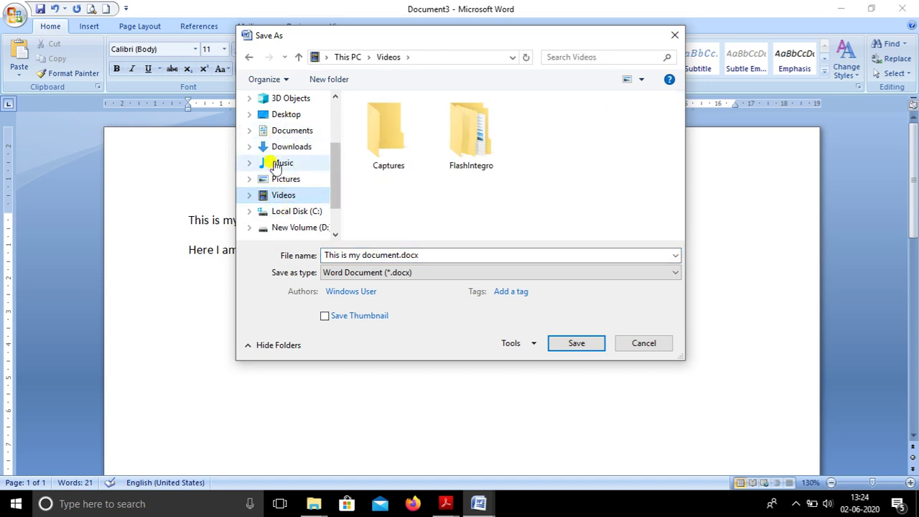
left_click(295, 132)
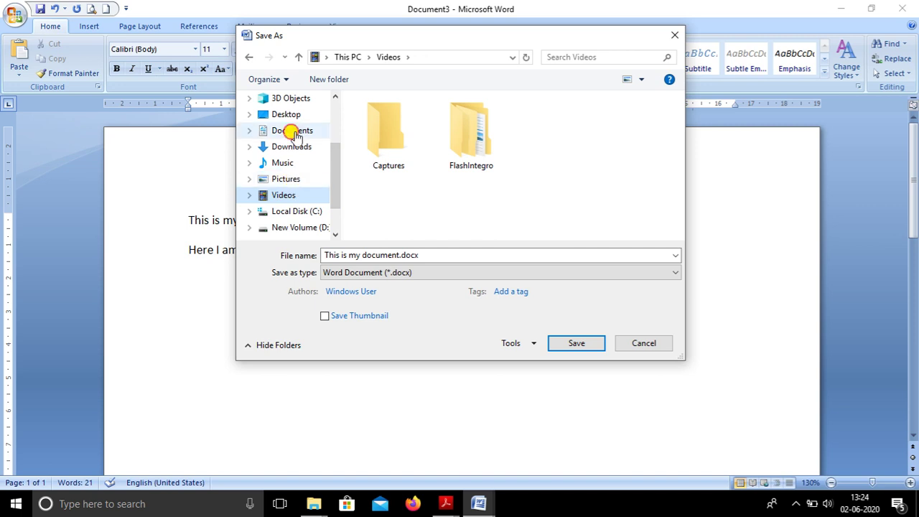
left_click_drag(335, 180, 334, 205)
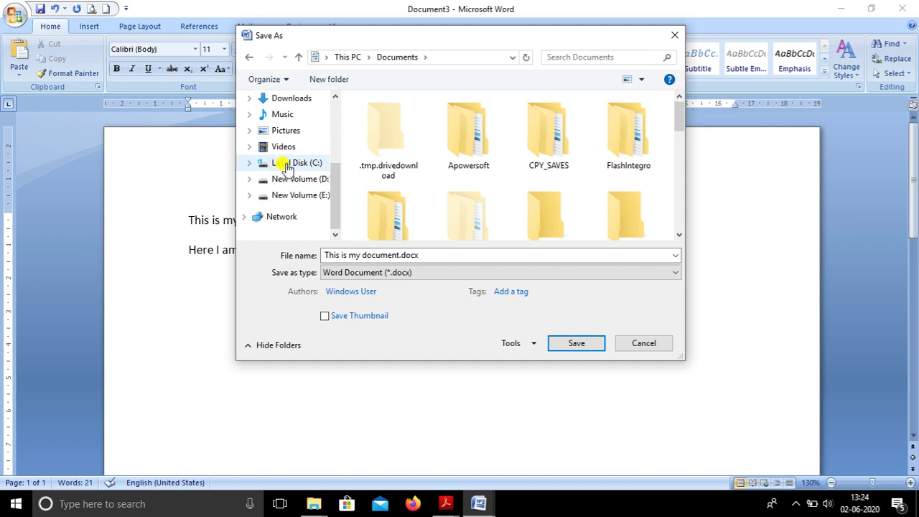
left_click(313, 165)
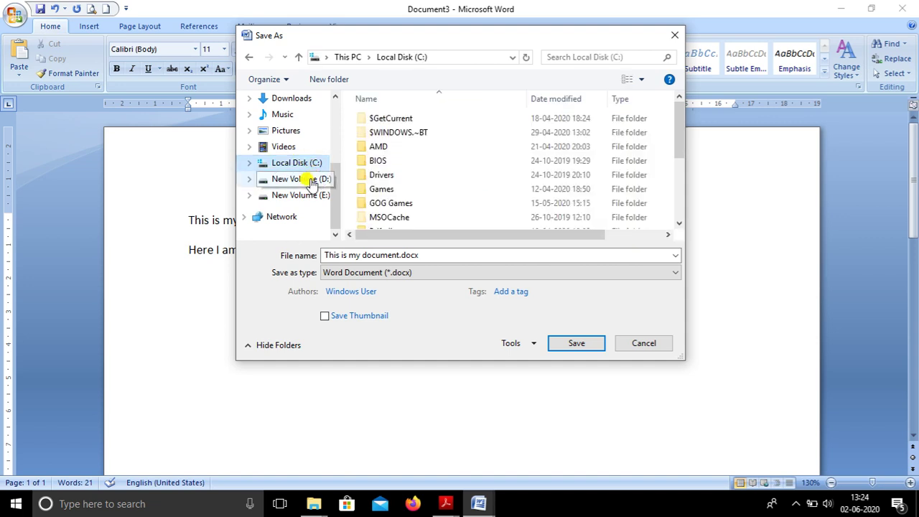
left_click(314, 180)
left_click(316, 197)
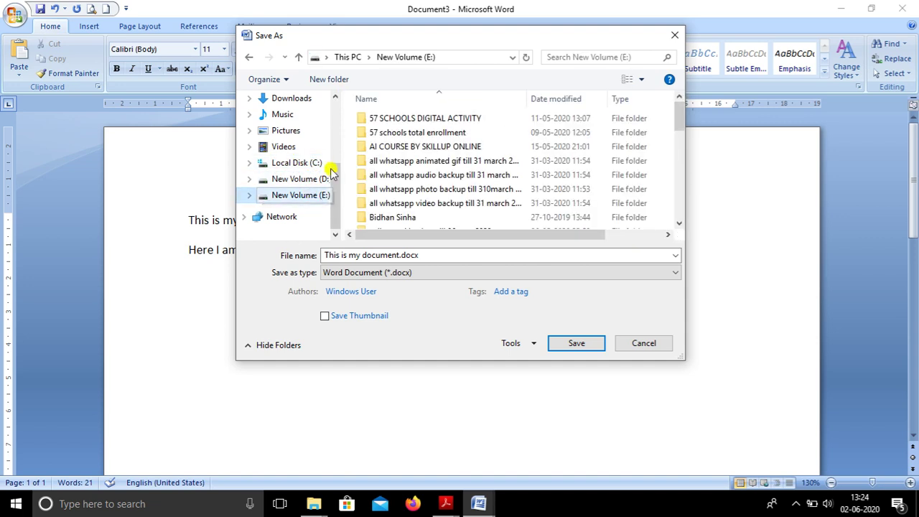
left_click_drag(335, 194, 336, 160)
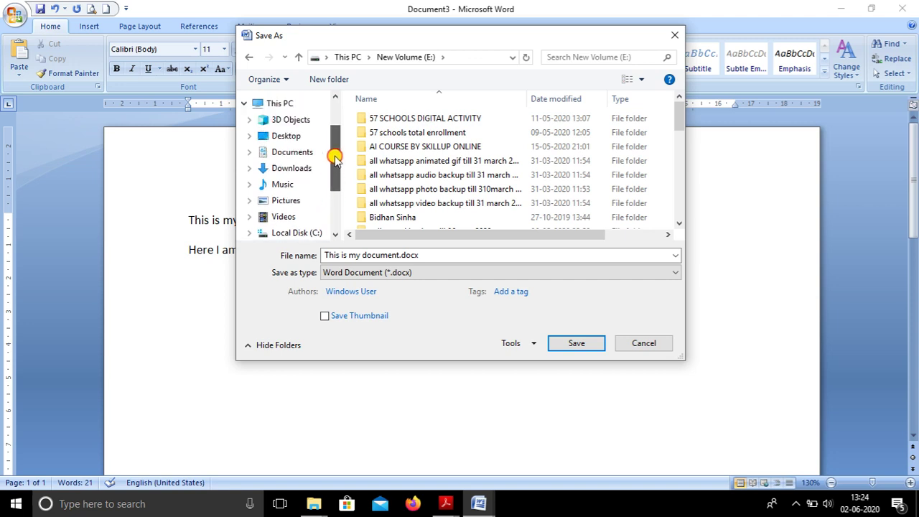
left_click(298, 158)
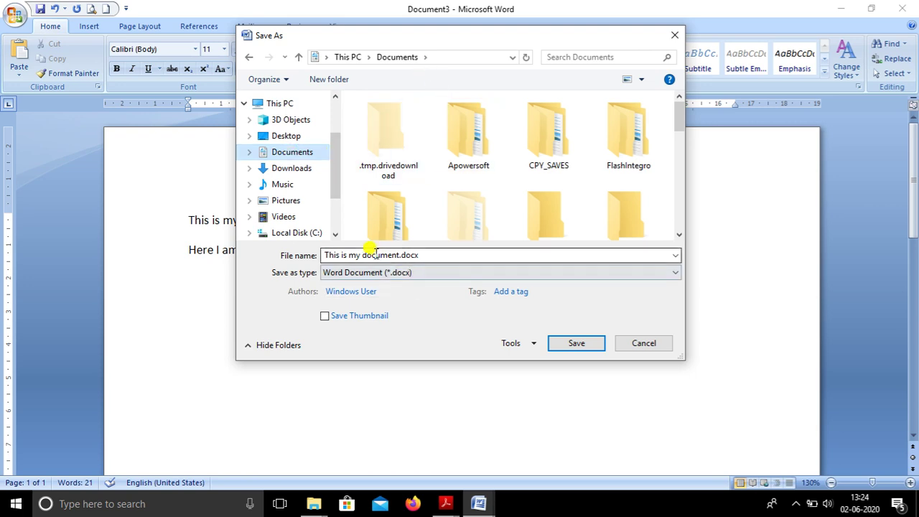
left_click(428, 255)
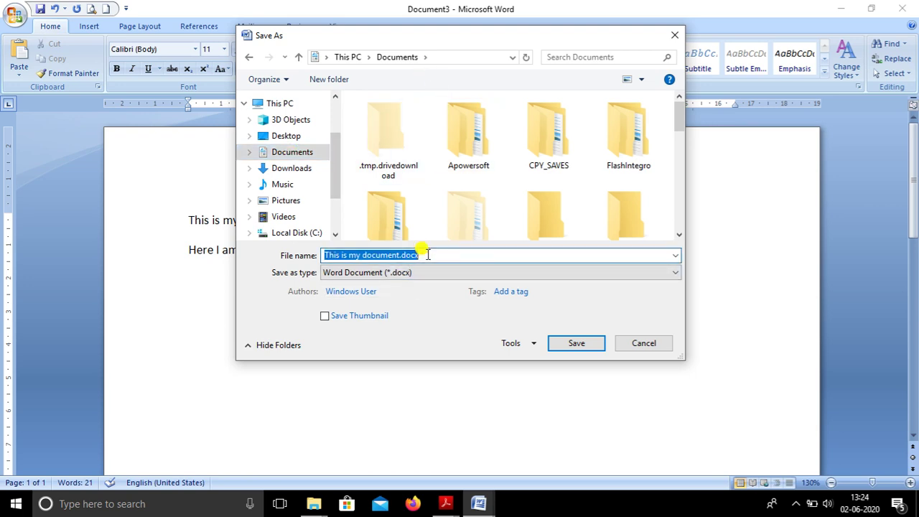
Step: Rename the file to 'file 2 june' and save it as .docx in Documents
key("BackSpace")
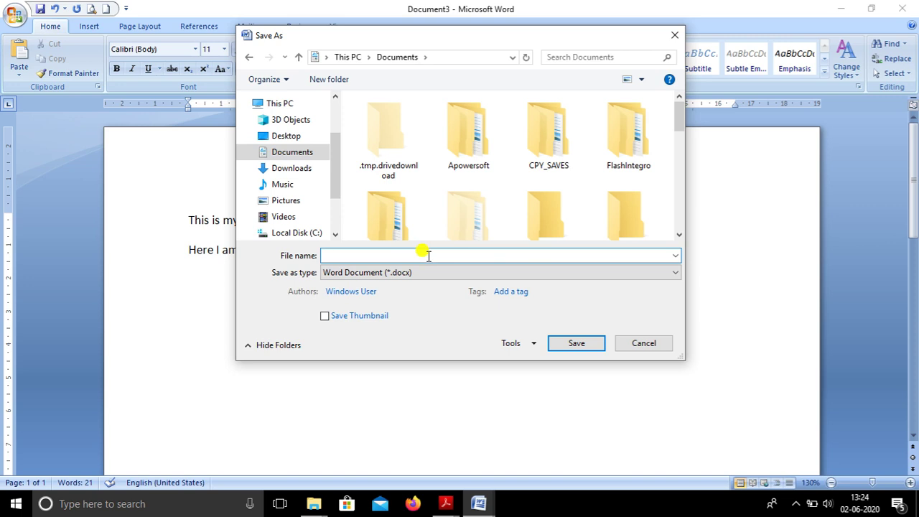
type("file 2 june")
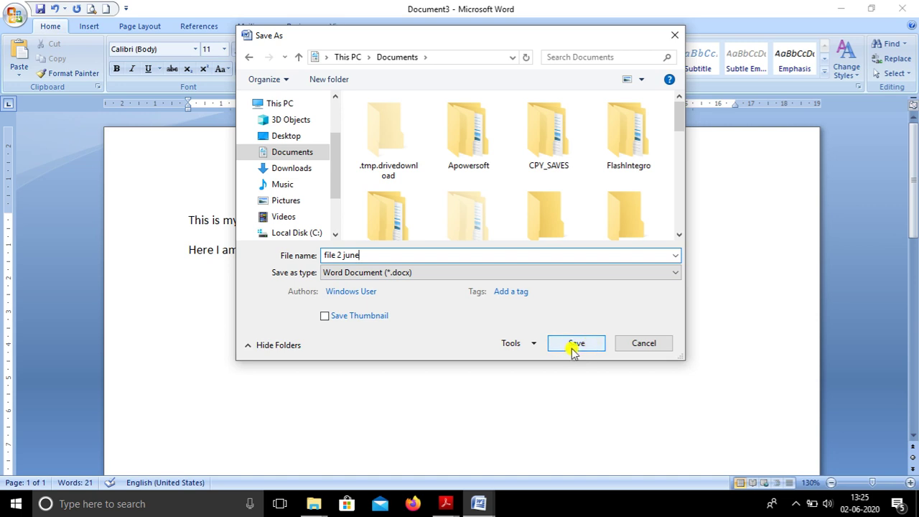
left_click_drag(392, 37, 388, 151)
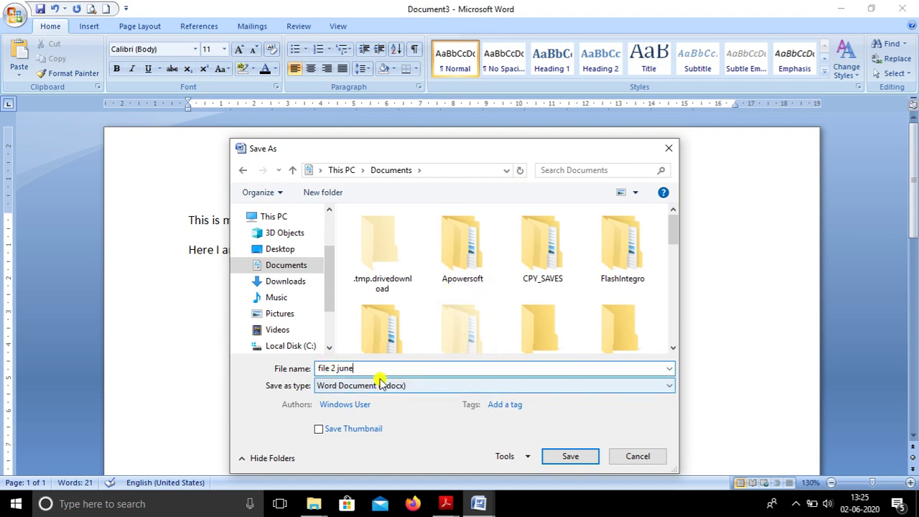
left_click_drag(433, 148, 431, 118)
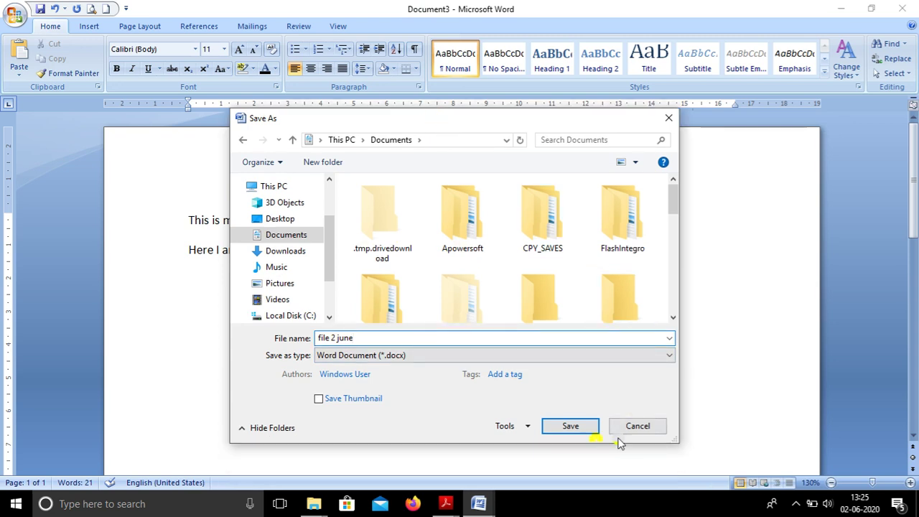
left_click(574, 428)
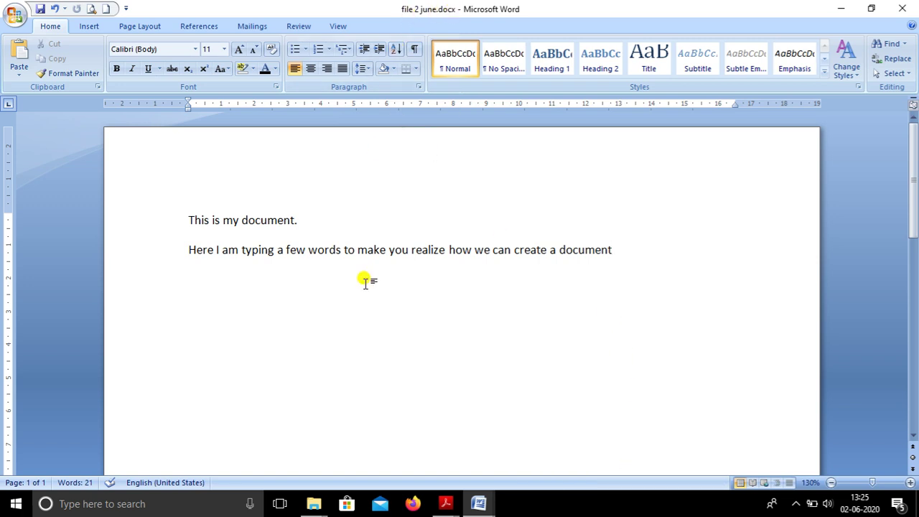
Step: Close the file 2 june.docx window
left_click(902, 9)
Step: Close the empty Document2 window and refresh the desktop
left_click(902, 8)
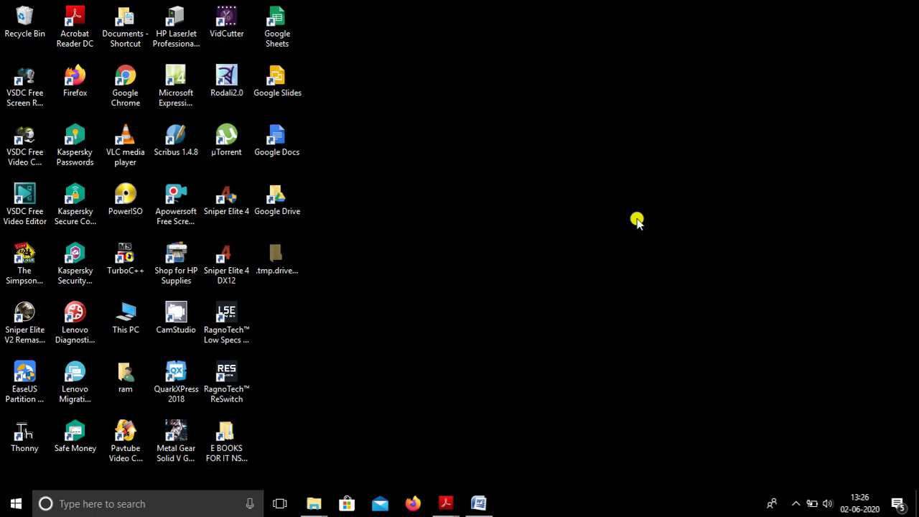
right_click(566, 189)
left_click(601, 247)
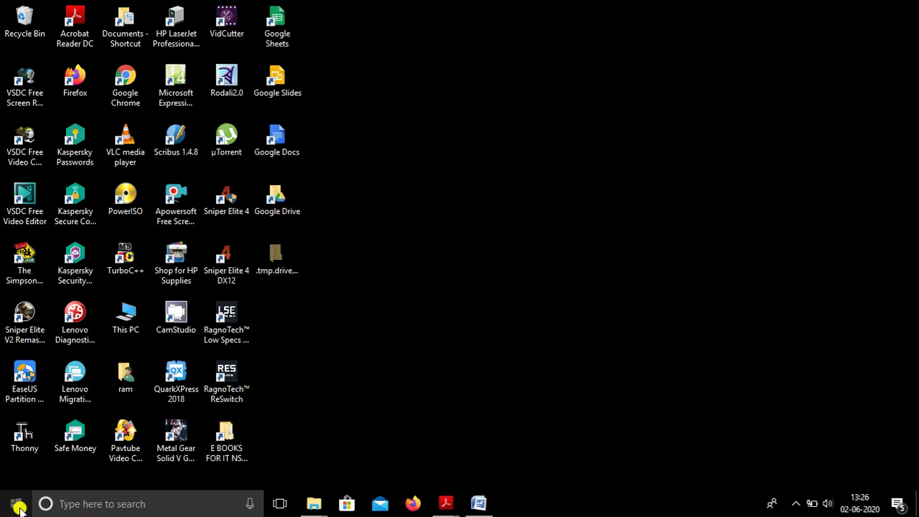
Step: Search 'wor' from the taskbar, launch Microsoft Office Word 2007, and maximize it
left_click(81, 497)
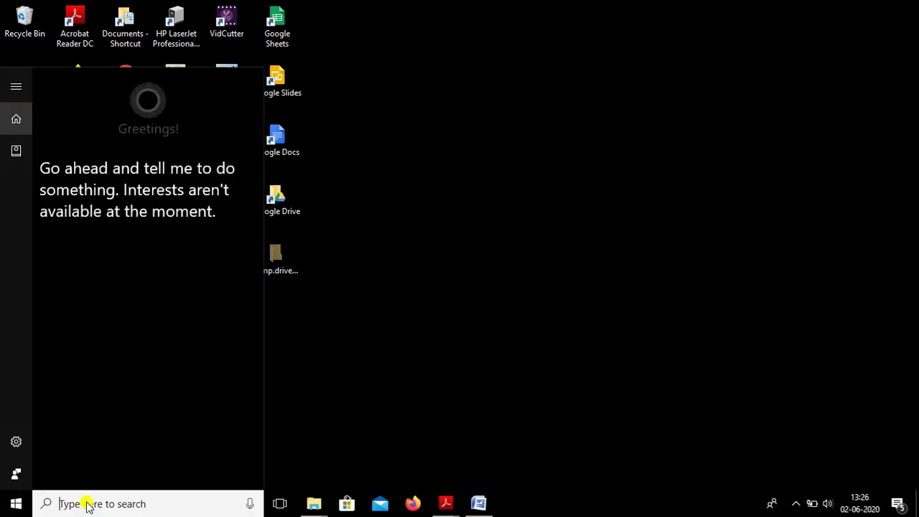
type("w")
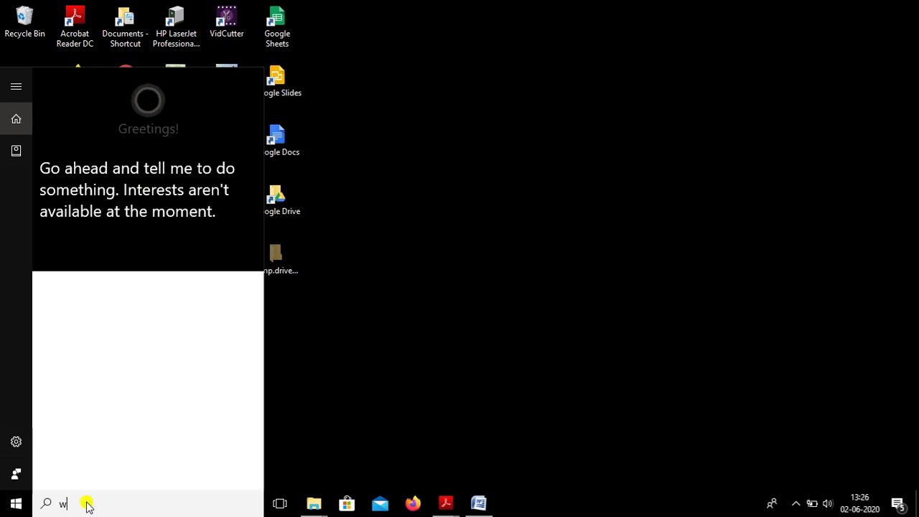
type("ord")
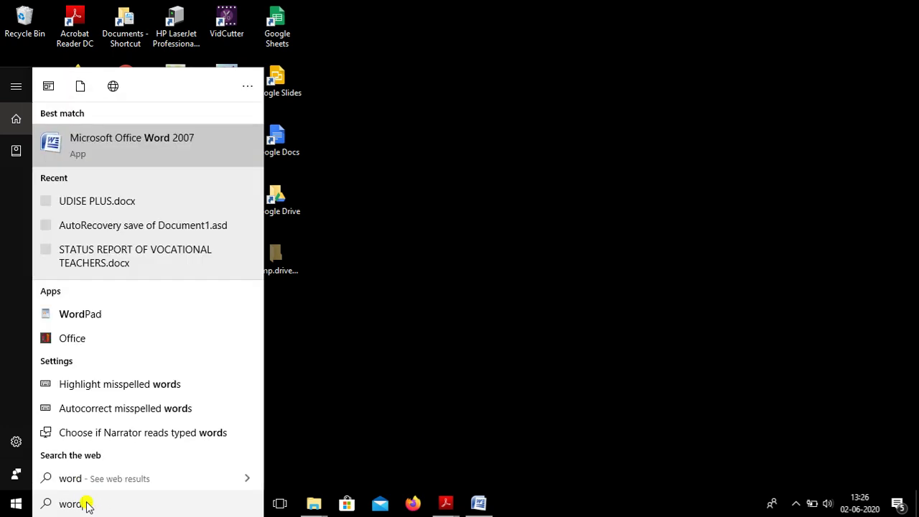
left_click(161, 154)
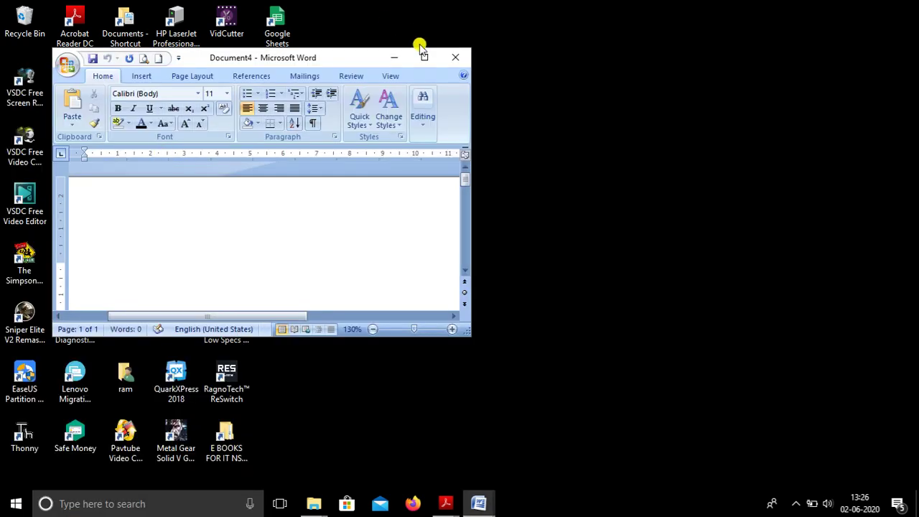
left_click(424, 57)
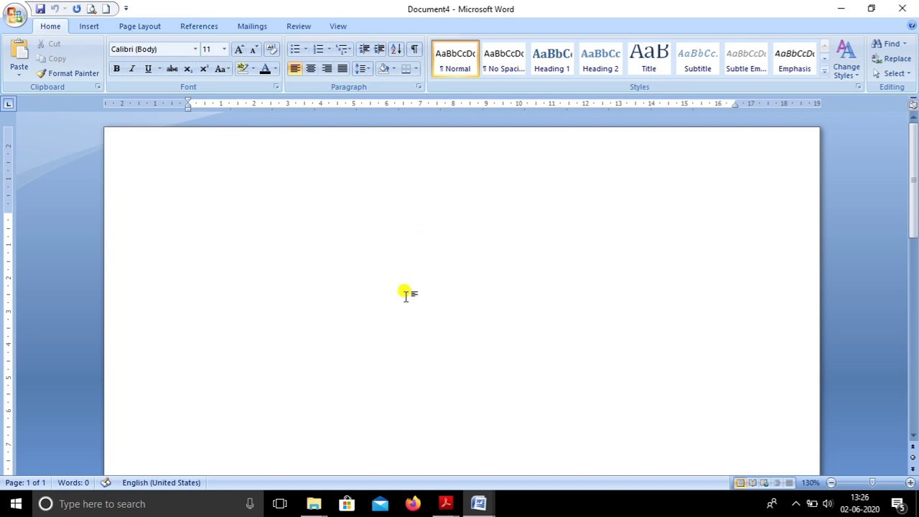
Step: Bring up the Open dialog from the Office Button menu, browsing Documents
left_click(16, 14)
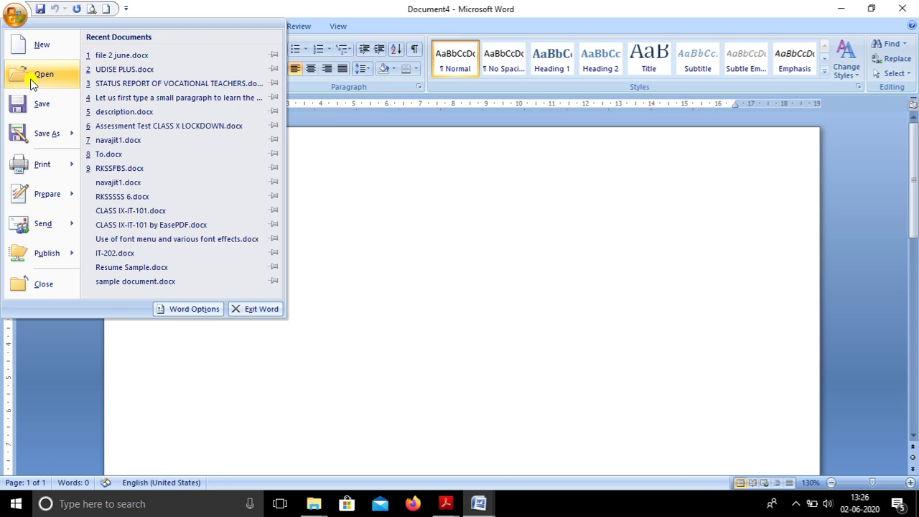
left_click(31, 83)
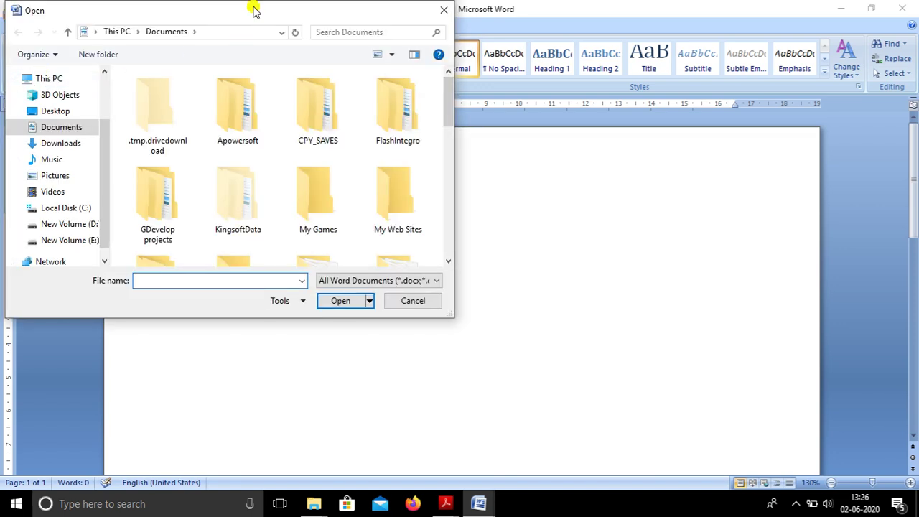
left_click_drag(252, 7, 370, 20)
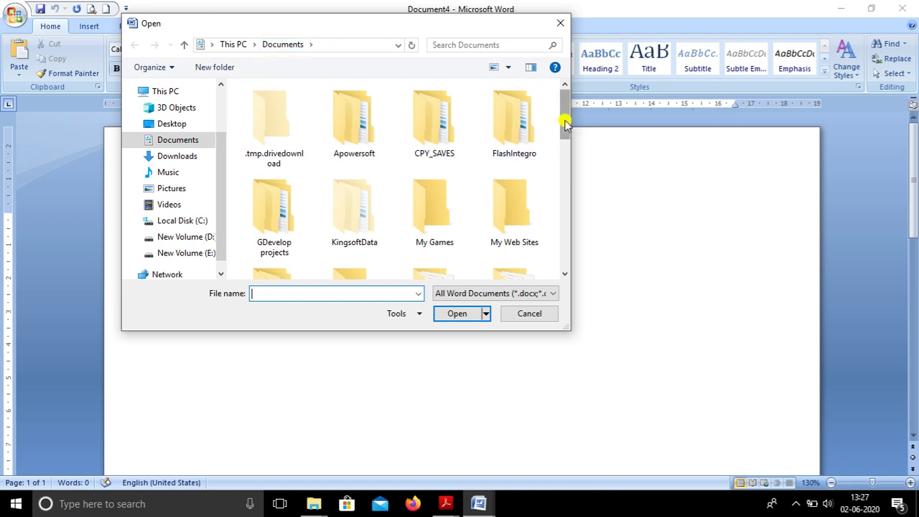
mouse_move(565, 124)
left_mouse_down()
mouse_move(560, 214)
mouse_move(559, 123)
left_mouse_up()
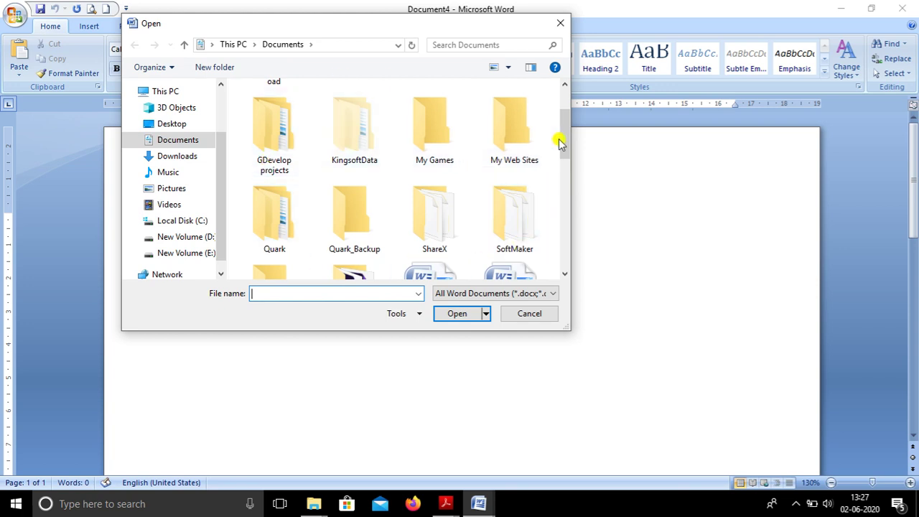
left_click_drag(568, 137, 564, 208)
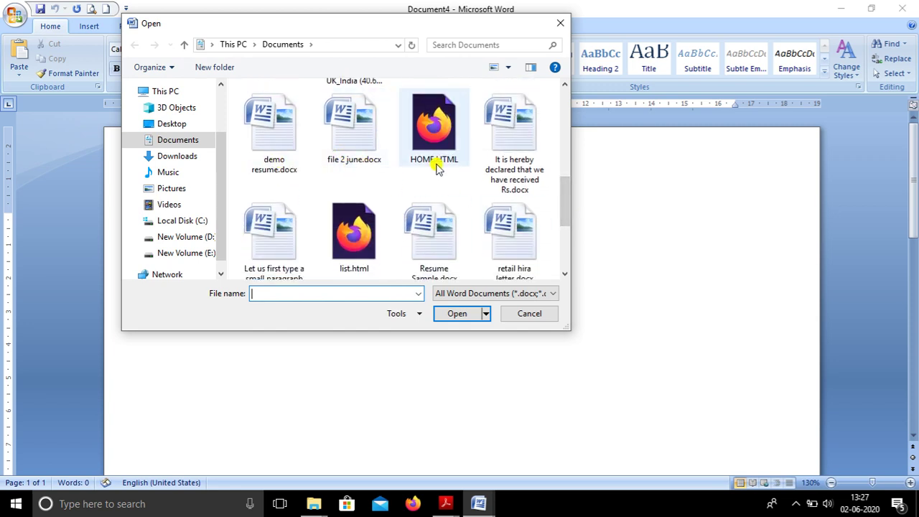
left_click(342, 142)
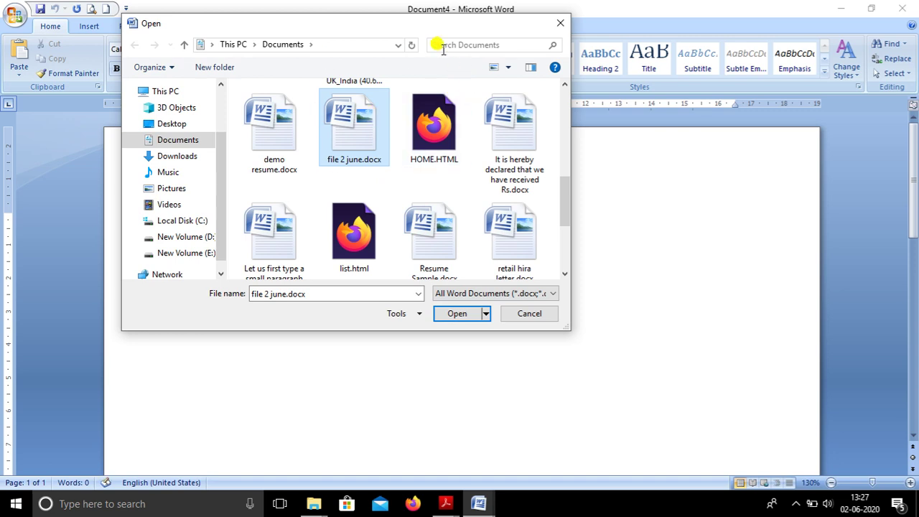
left_click(465, 46)
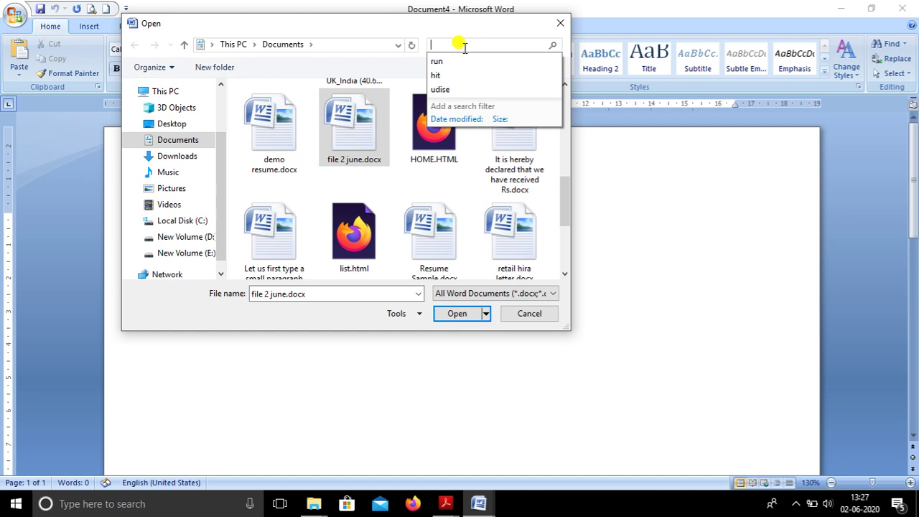
left_click(292, 185)
scroll(348, 168, "down", 3)
scroll(356, 167, "down", 2)
scroll(358, 167, "up", 3)
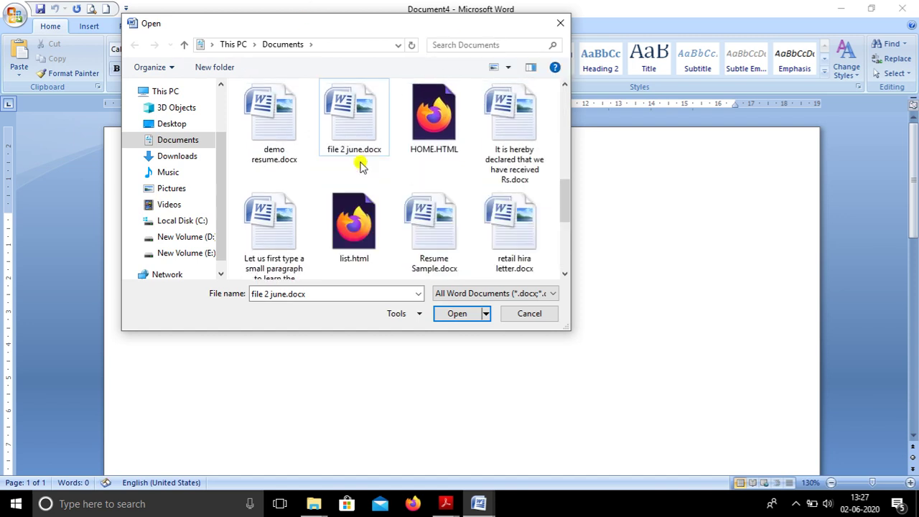
scroll(359, 165, "up", 5)
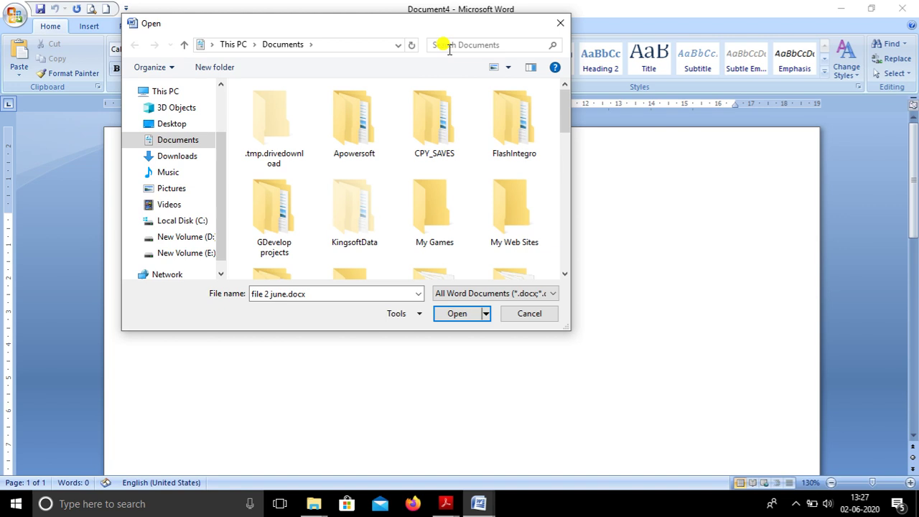
Step: After a trial search for 'f', scroll Documents to file 2 june.docx and open it
left_click(448, 49)
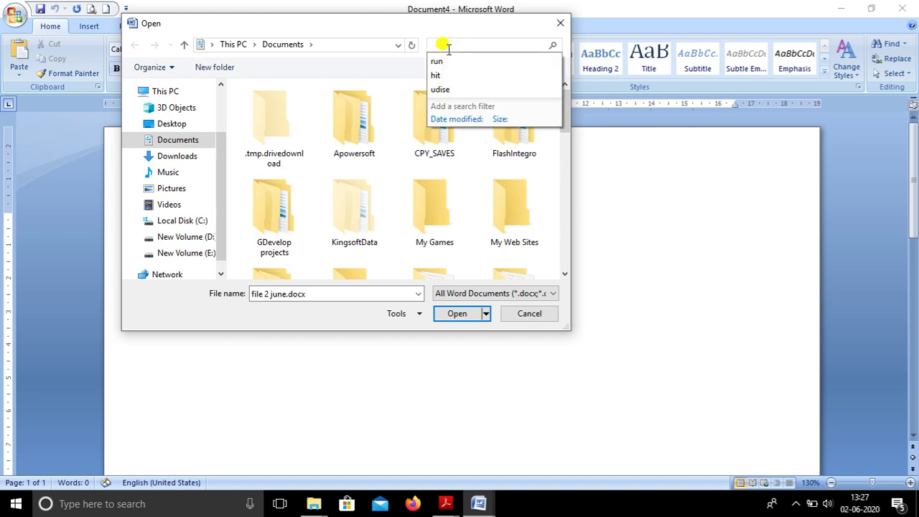
type("f")
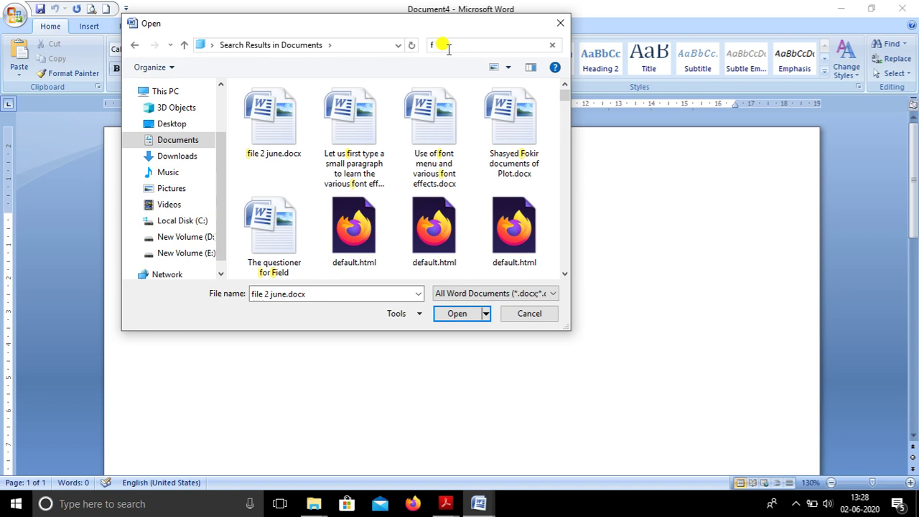
left_click(447, 45)
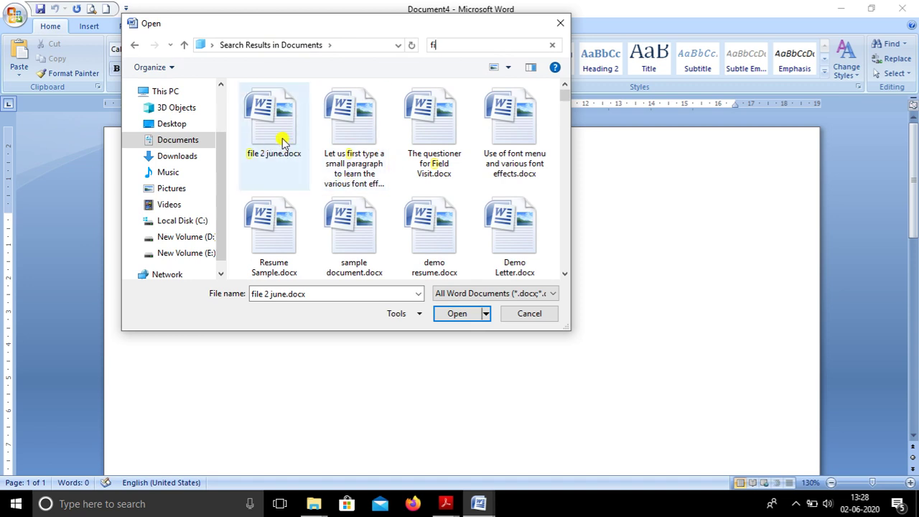
left_click(265, 141)
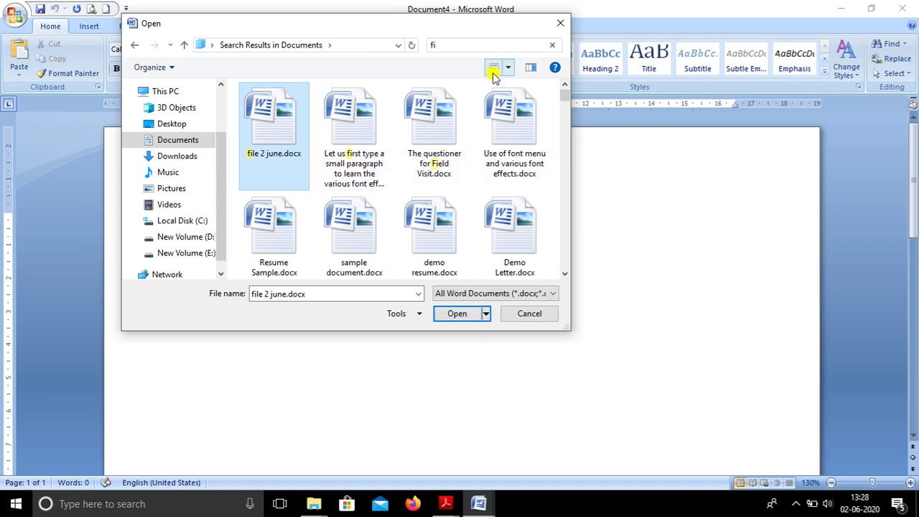
left_click(550, 46)
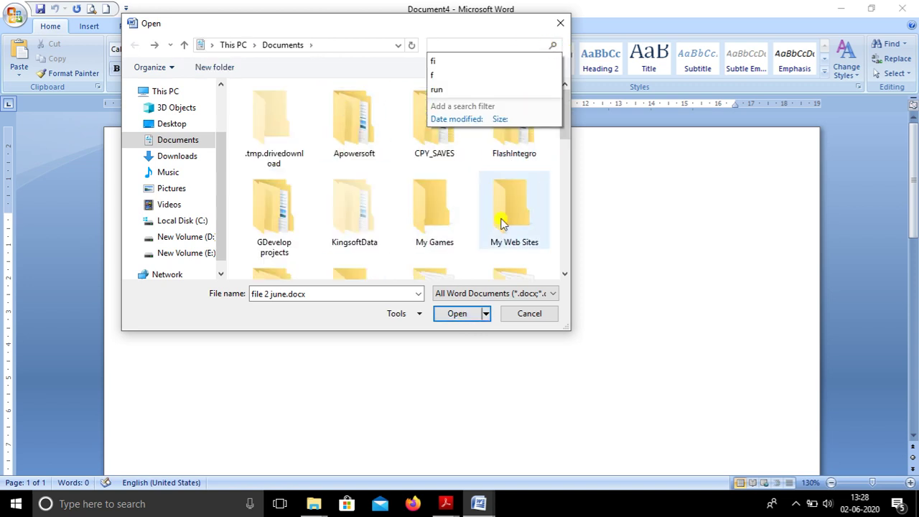
left_click_drag(562, 131, 565, 213)
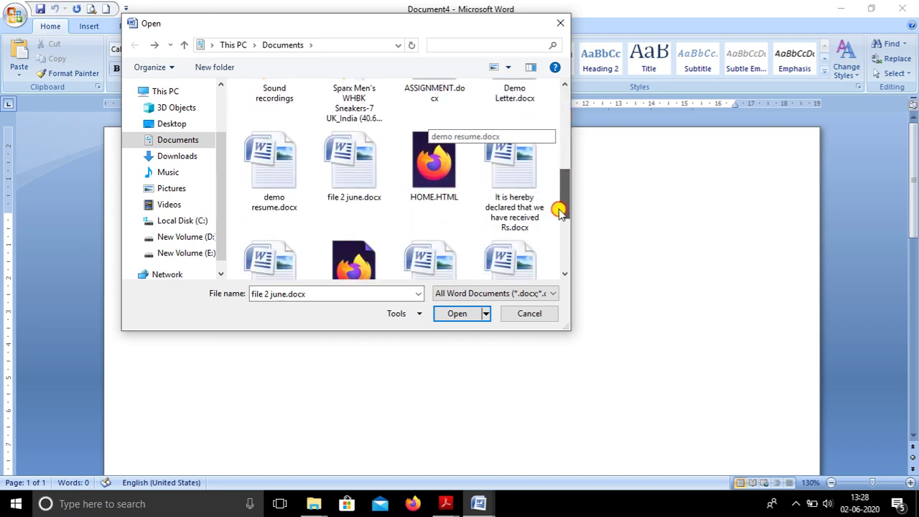
left_click(361, 174)
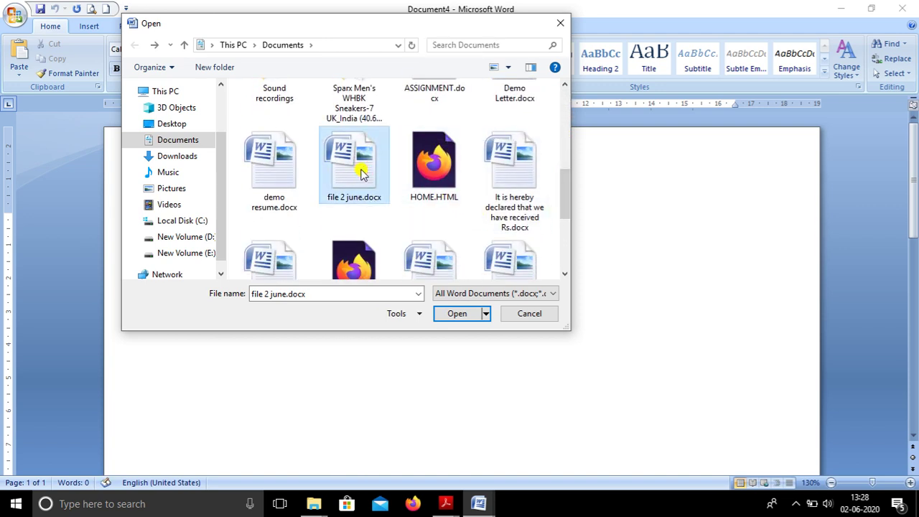
left_click(441, 314)
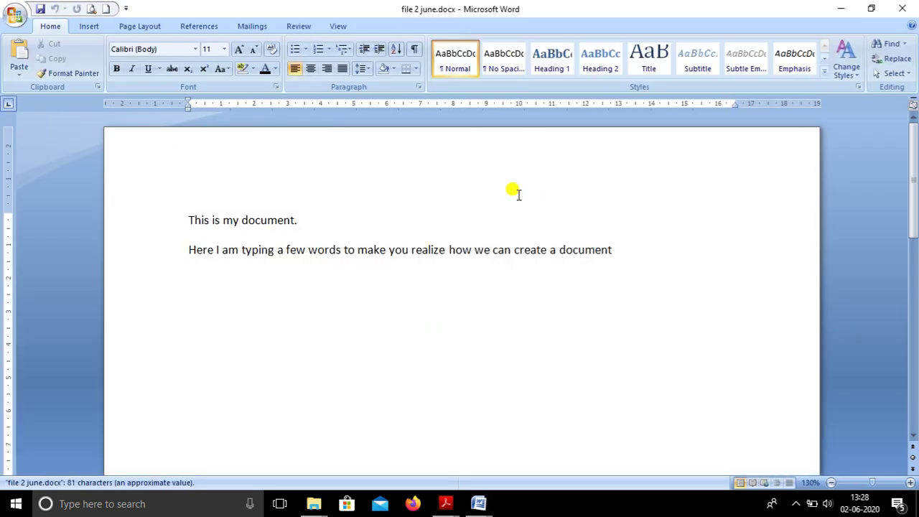
scroll(559, 324, "down", 3)
scroll(559, 324, "down", 8)
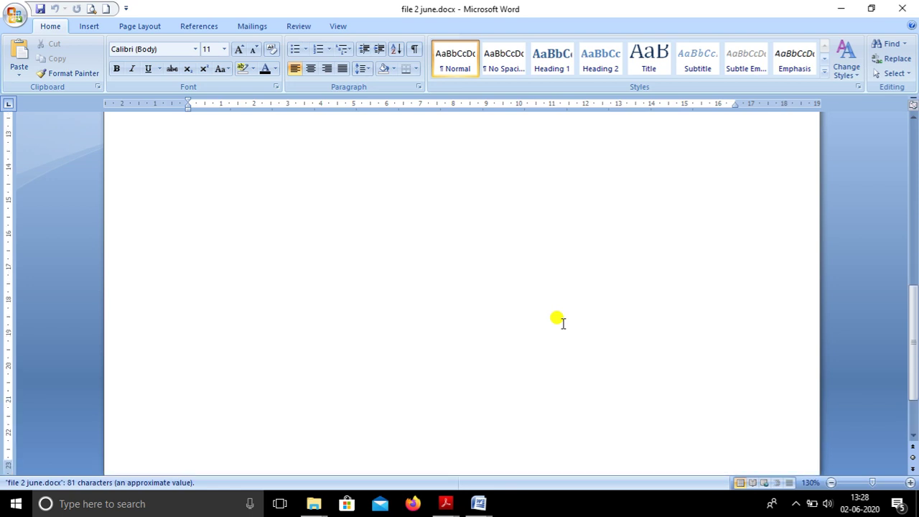
scroll(559, 321, "up", 10)
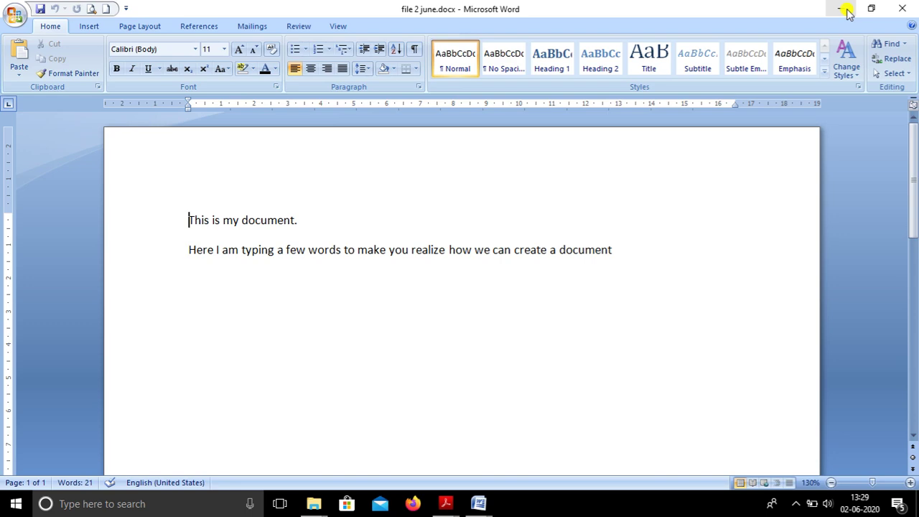
left_click(843, 8)
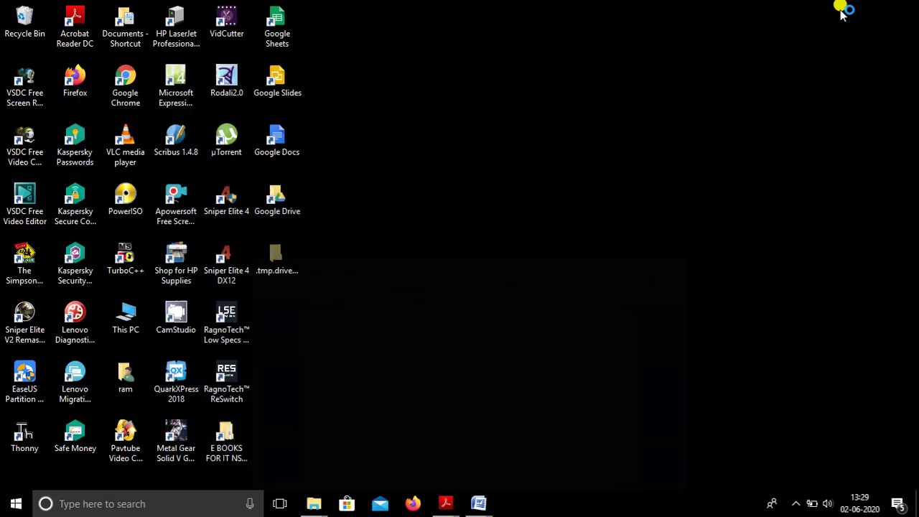
mouse_move(479, 505)
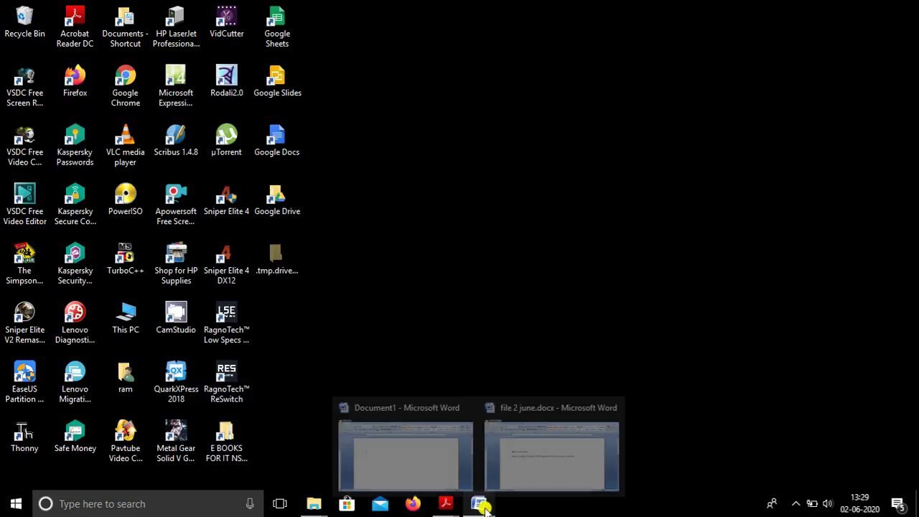
Step: Restore the file 2 june.docx window from the taskbar, then minimize it again
left_click(532, 434)
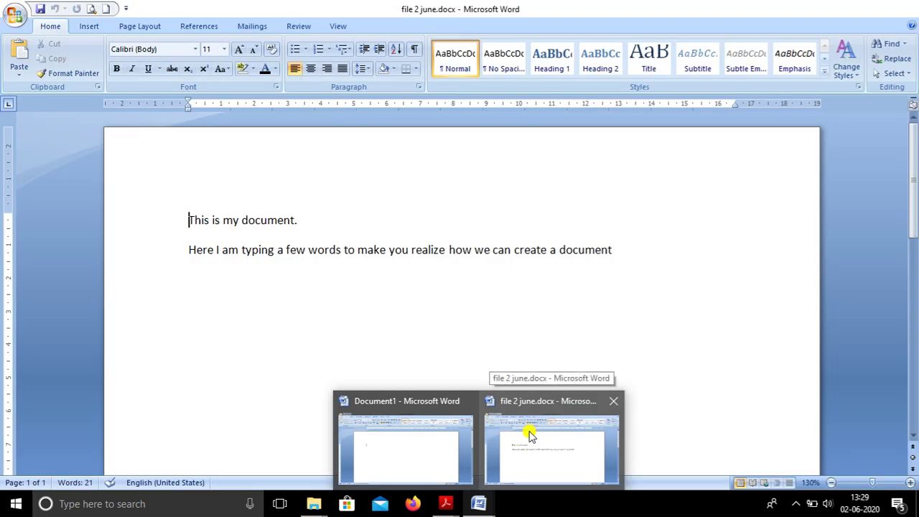
left_click(478, 503)
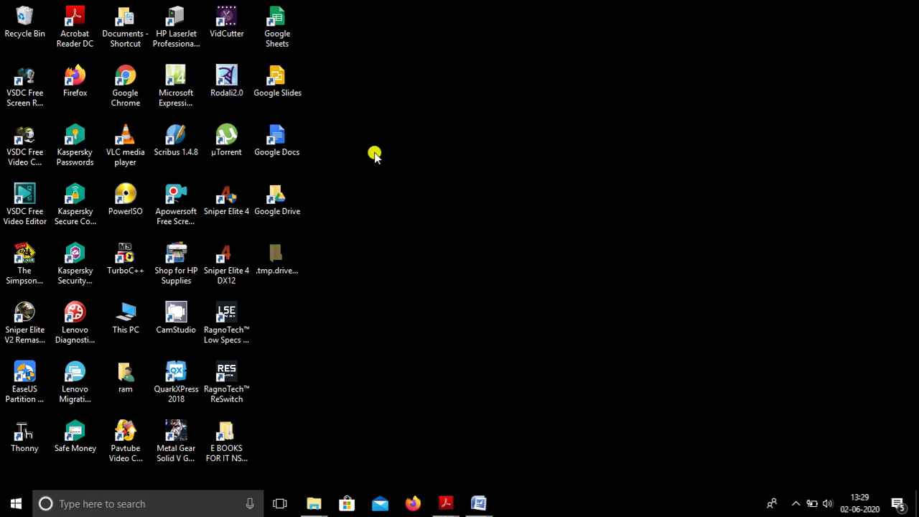
Step: Open the Documents folder from its desktop shortcut and double-click file 2 june.docx
left_click(128, 33)
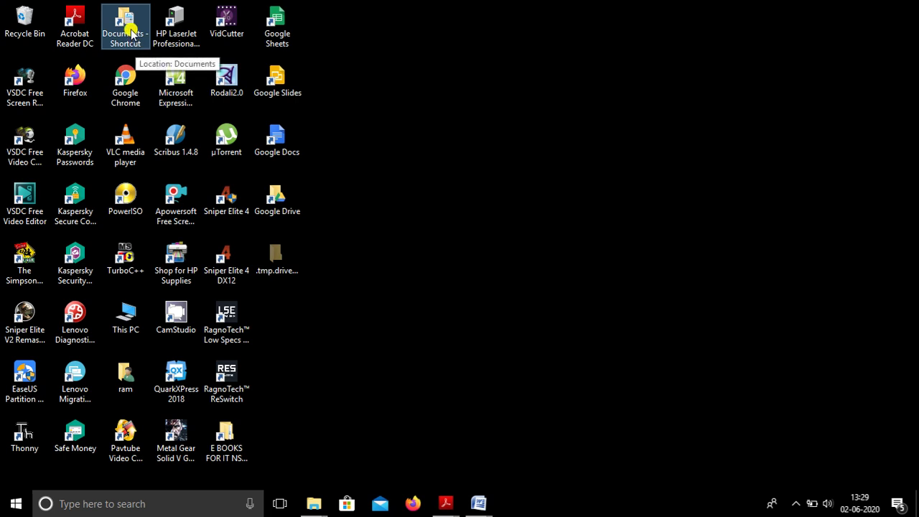
double_click(128, 318)
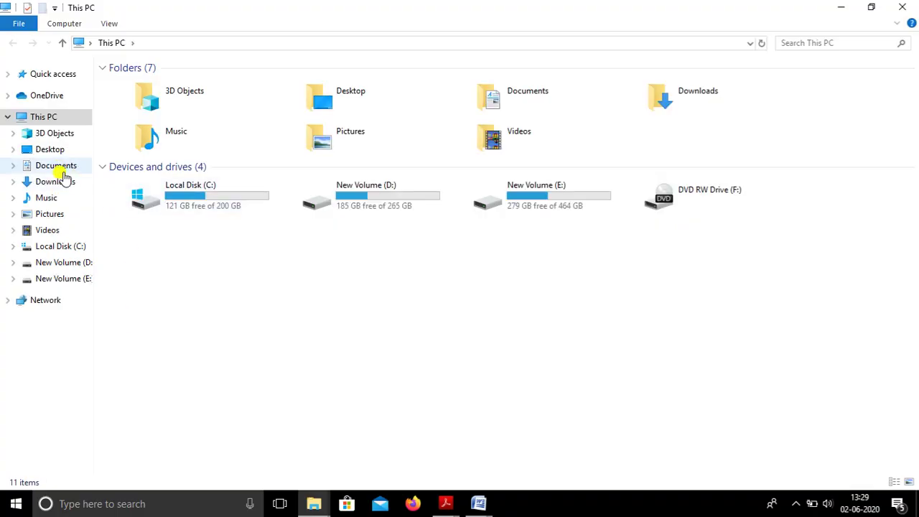
left_click(65, 171)
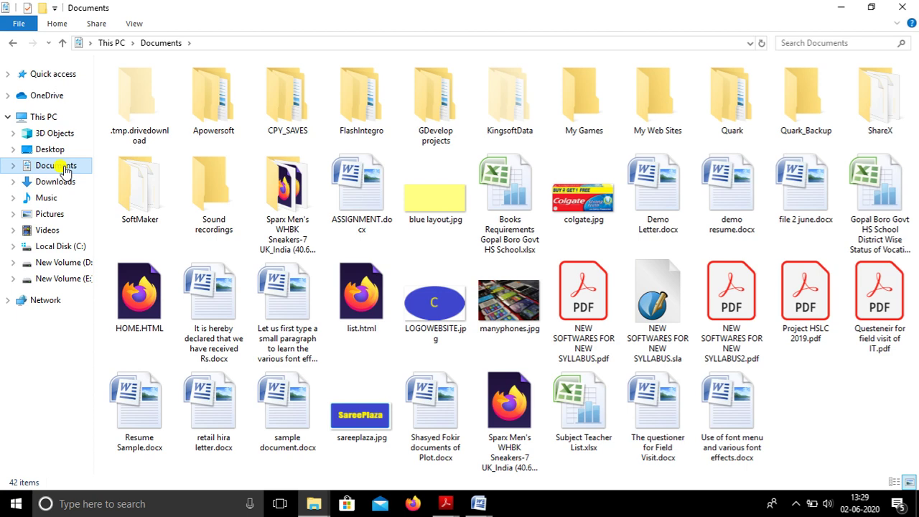
left_click(902, 7)
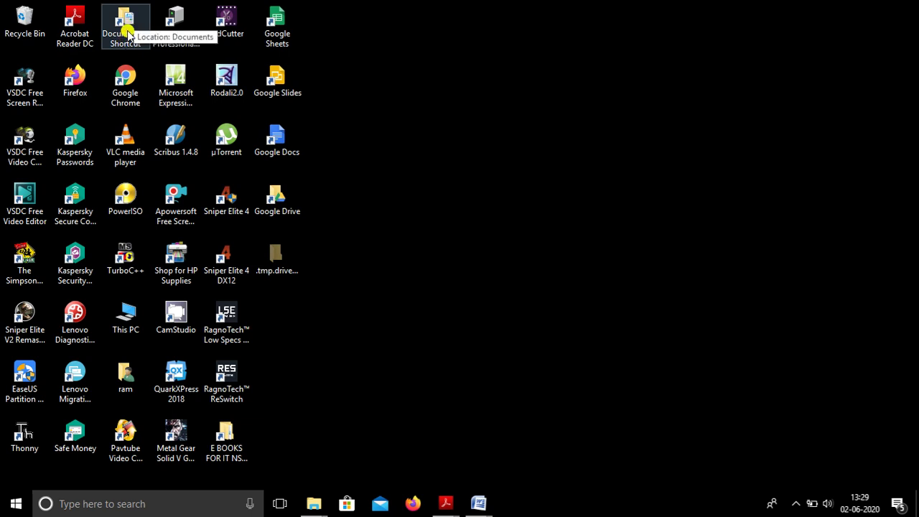
double_click(125, 29)
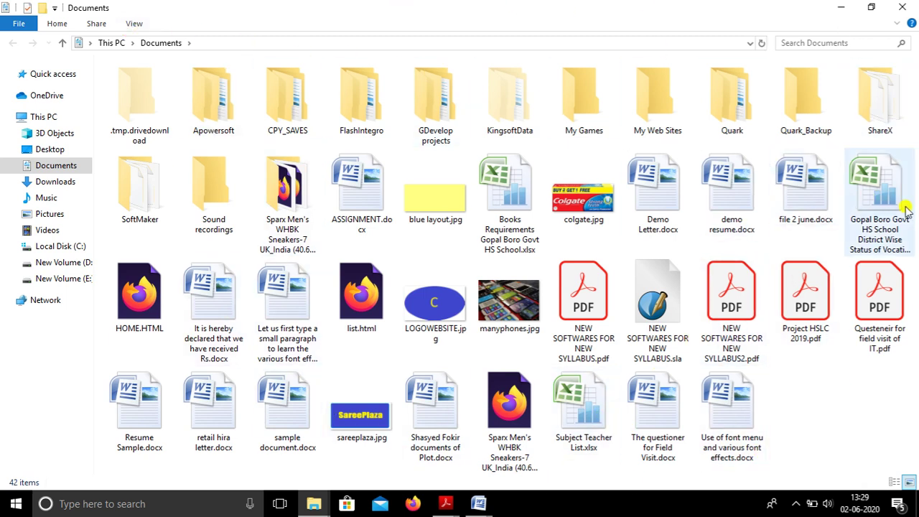
double_click(816, 206)
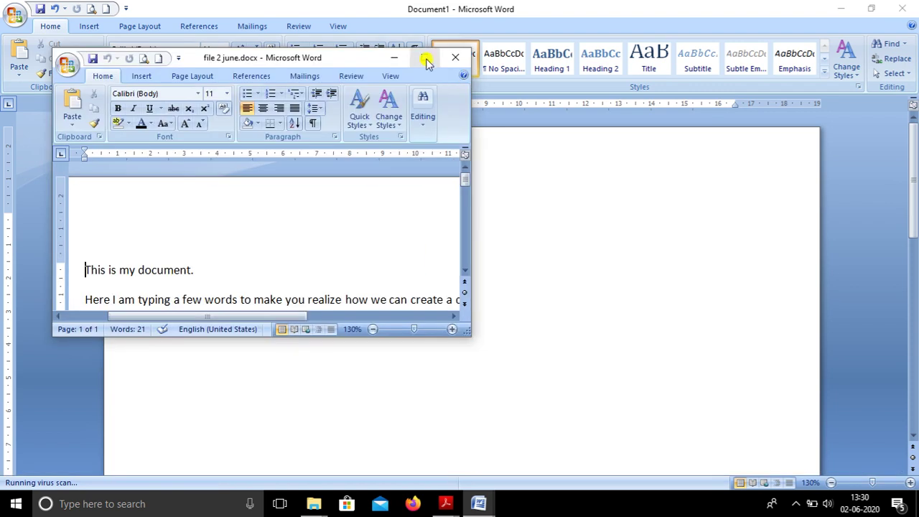
Step: Maximize the file 2 june.docx window, scroll through the page, and place the cursor after 'document'
left_click(426, 62)
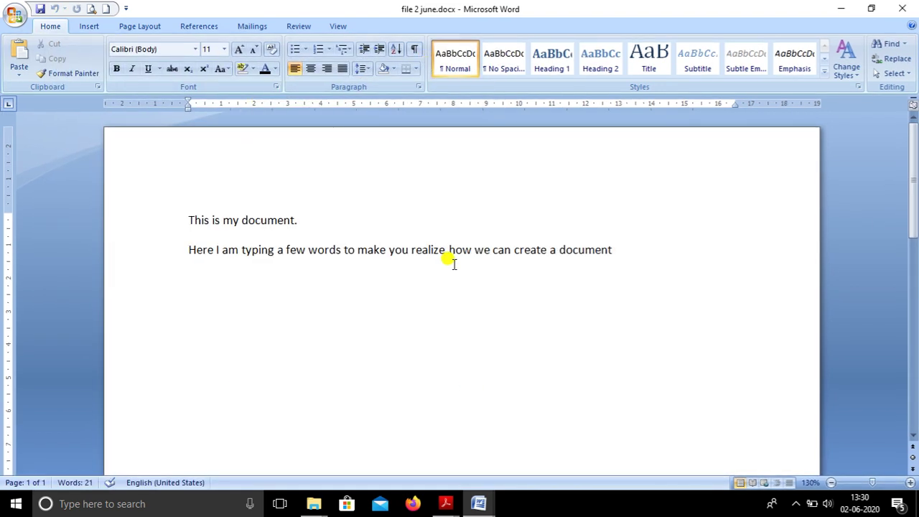
scroll(454, 264, "down", 5)
scroll(453, 265, "down", 3)
scroll(453, 264, "down", 3)
scroll(454, 264, "up", 10)
scroll(453, 264, "down", 1)
scroll(453, 264, "down", 5)
scroll(453, 264, "down", 5)
scroll(453, 264, "down", 3)
scroll(453, 265, "up", 10)
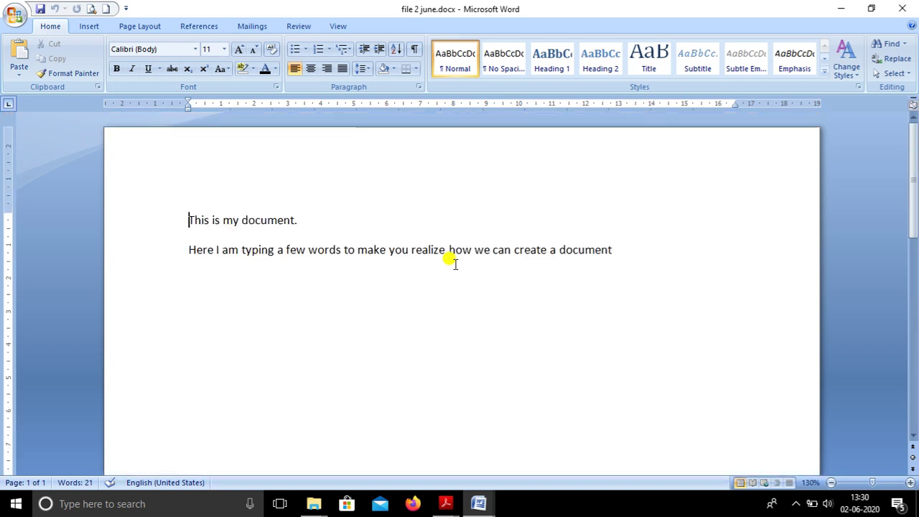
scroll(453, 264, "down", 3)
scroll(453, 264, "down", 5)
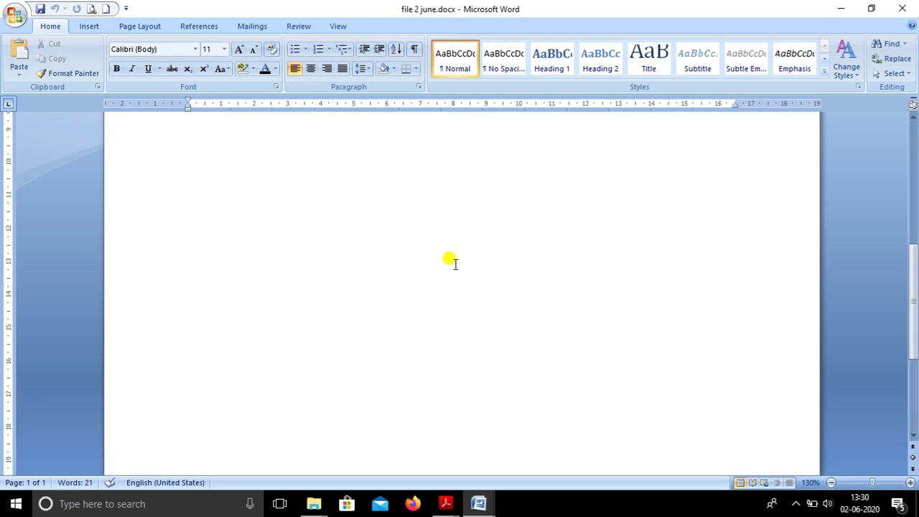
scroll(454, 264, "up", 8)
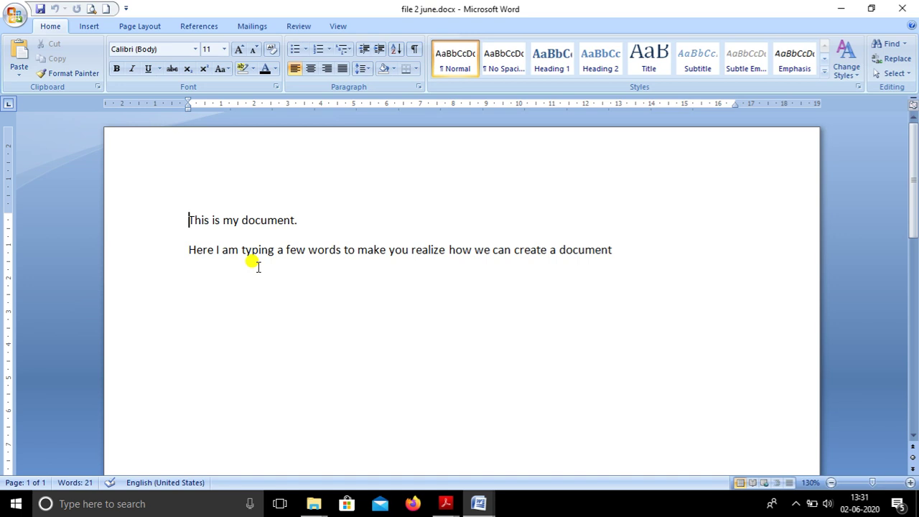
left_click(624, 248)
Step: Add two new lines: 'This sentence is inserted here to save it with a different name' and 'This will clear our concept of save and save as option in office utility software'
key("Return")
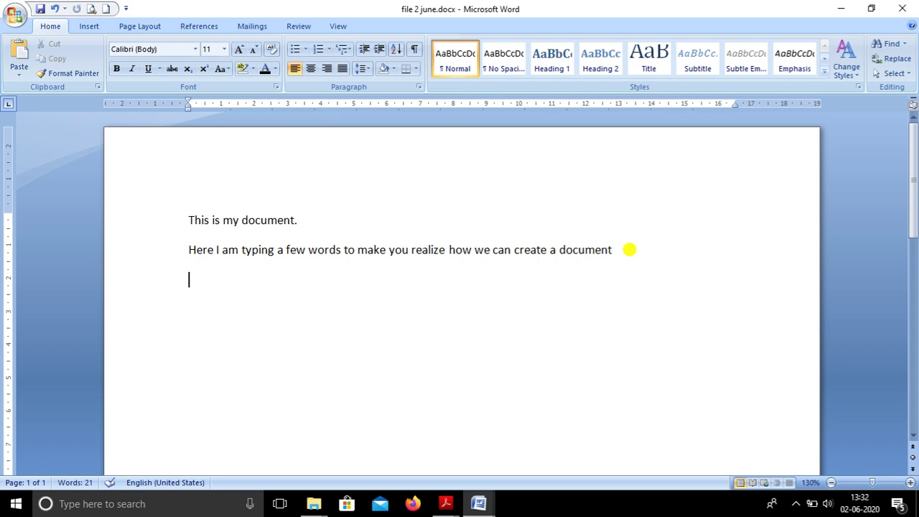
type("This sentence is ")
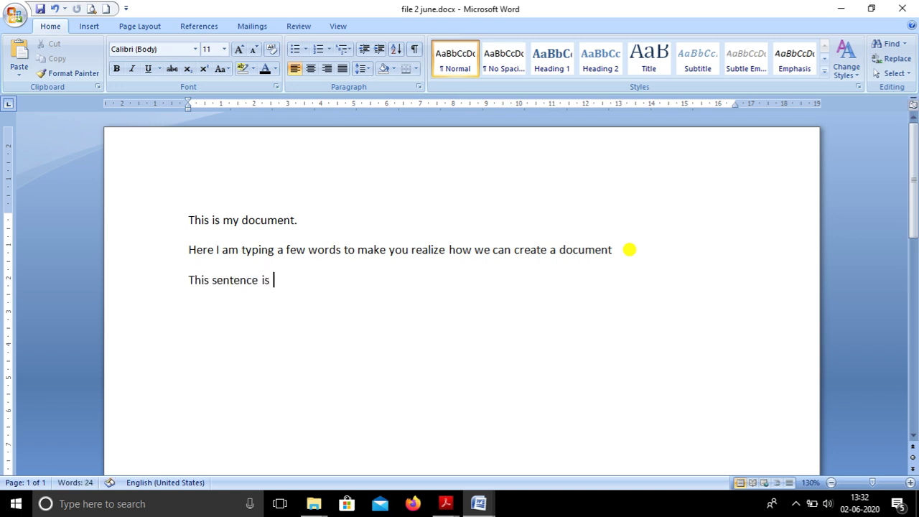
type("inserted here")
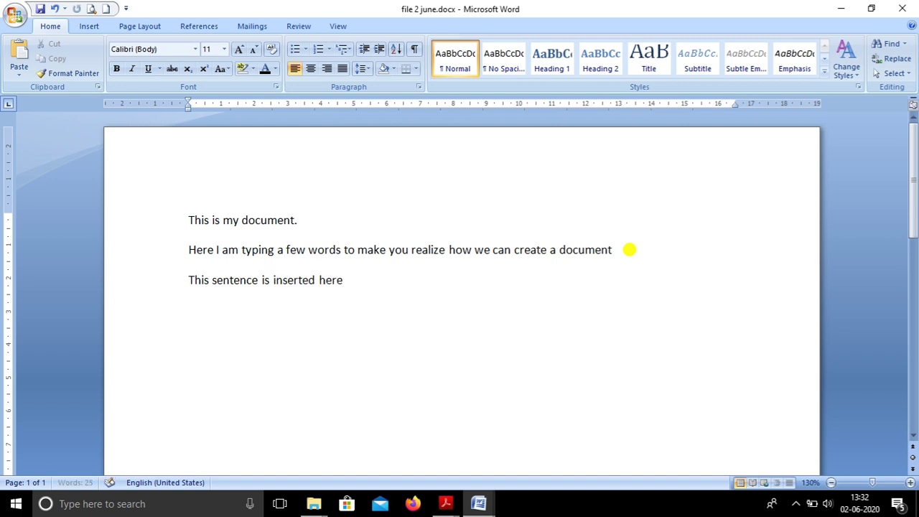
type(" to save it with a different name")
key("Return")
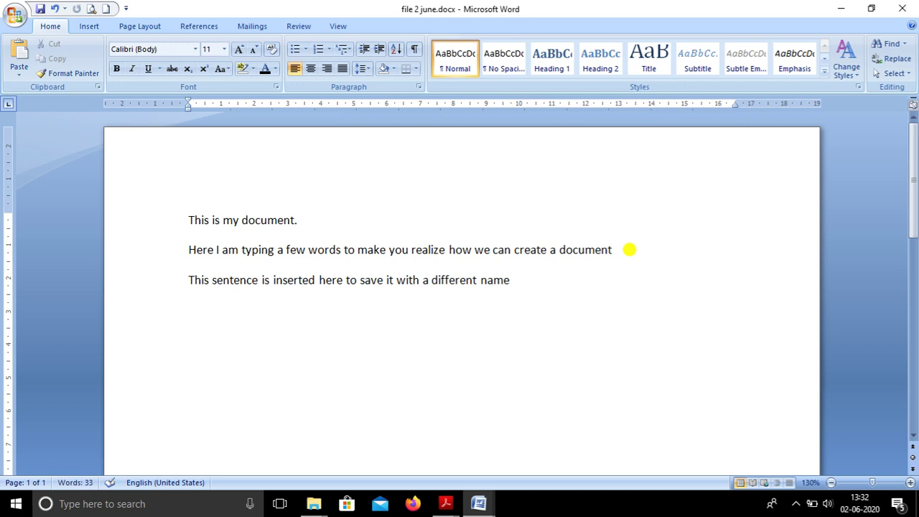
type("This will clear our ")
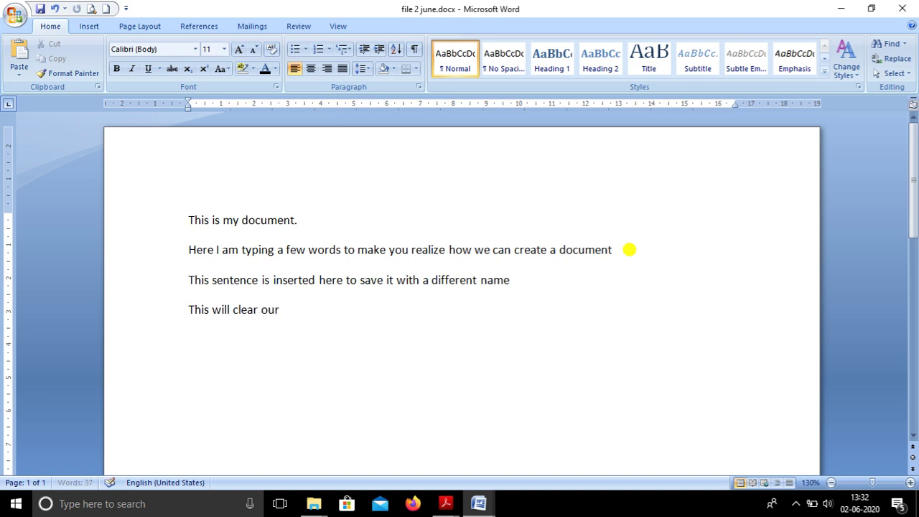
type("conce")
type("pt of save and save as")
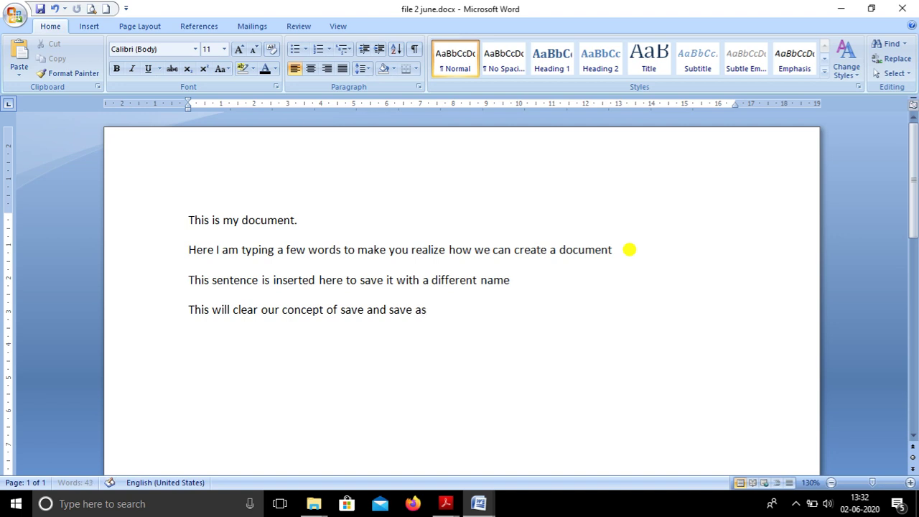
type(" optio")
type("n in ")
type("office ")
type("uti")
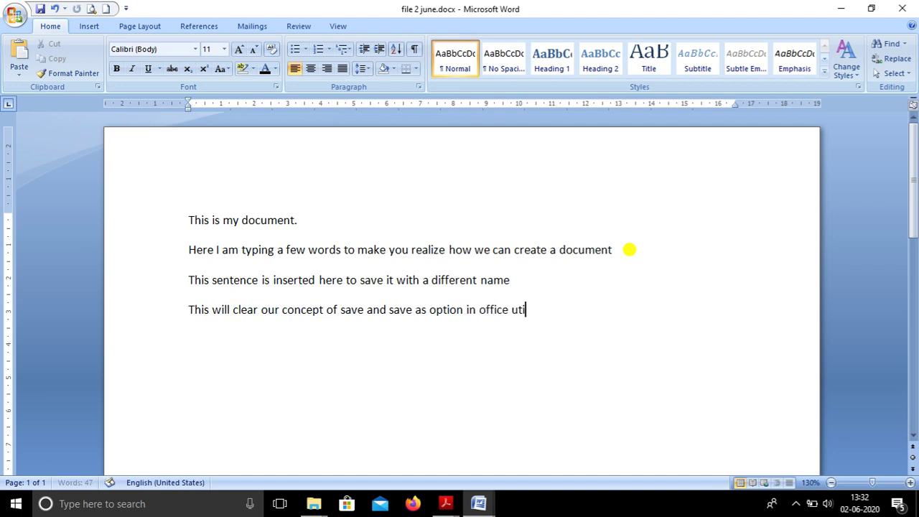
type("lity software")
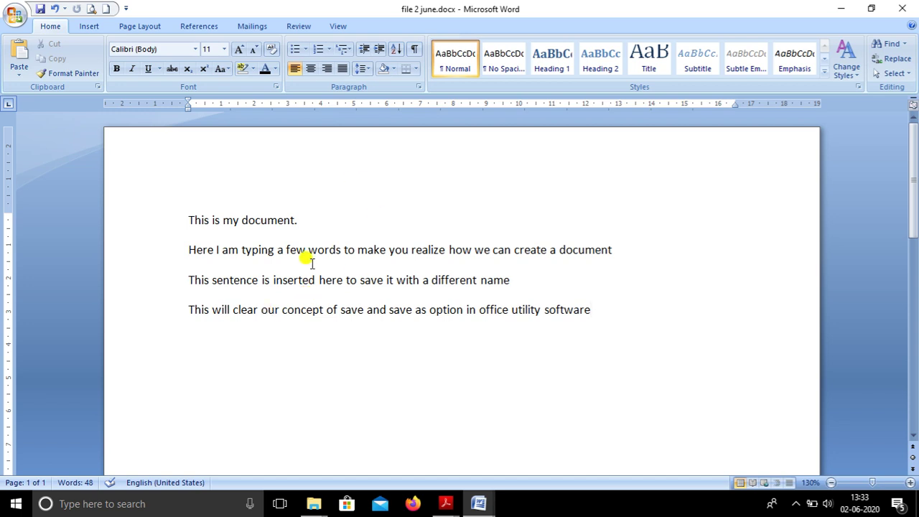
left_click(18, 20)
mouse_move(47, 133)
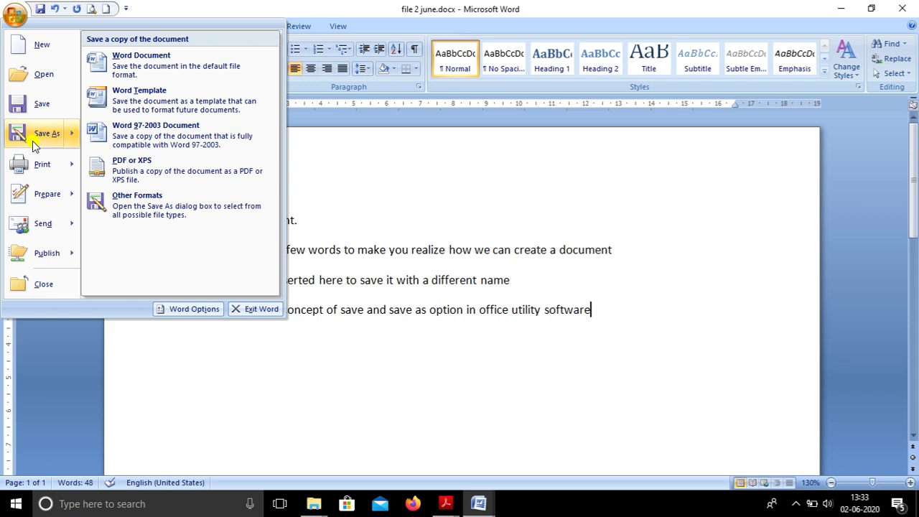
Step: Open the Save As dialog from the Office Button and move it higher on screen
left_click(363, 185)
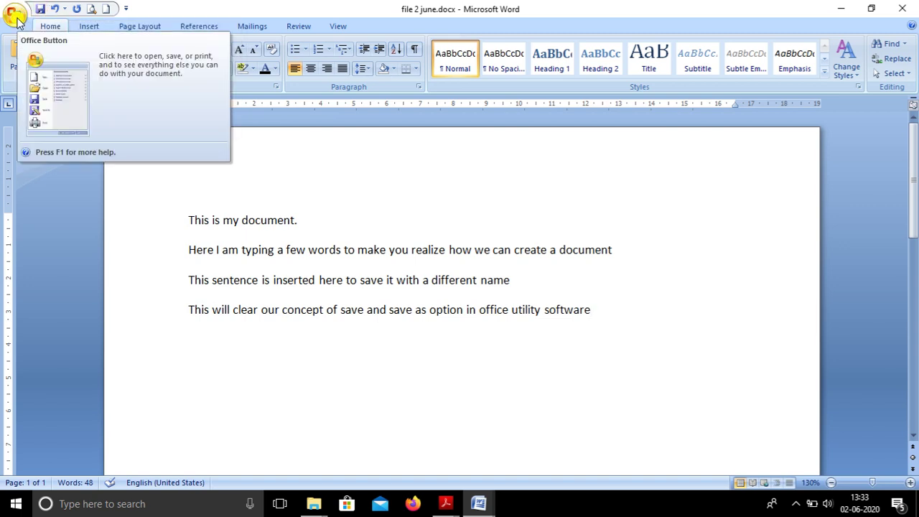
left_click(16, 16)
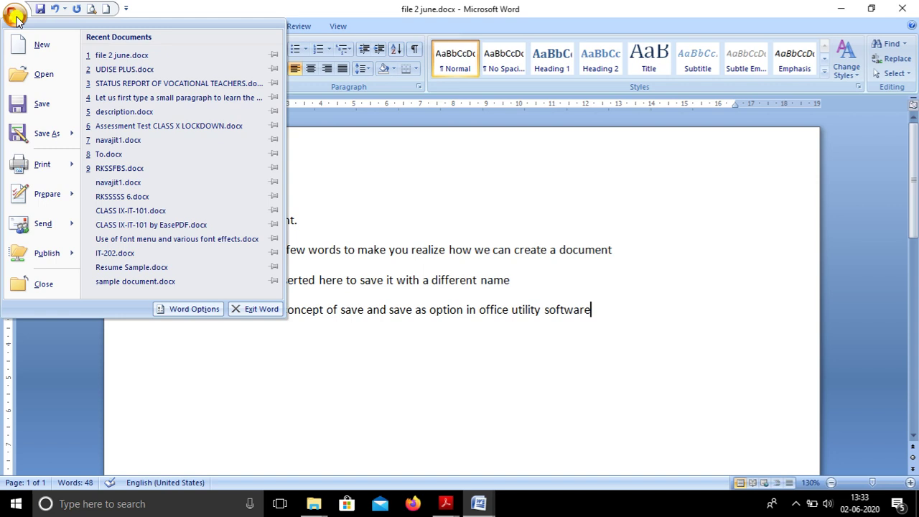
left_click(29, 138)
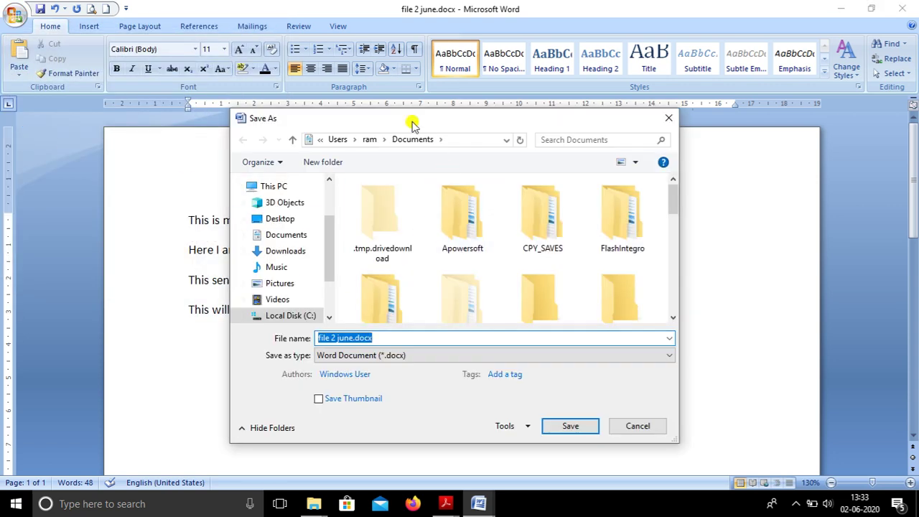
left_click_drag(369, 117, 263, 59)
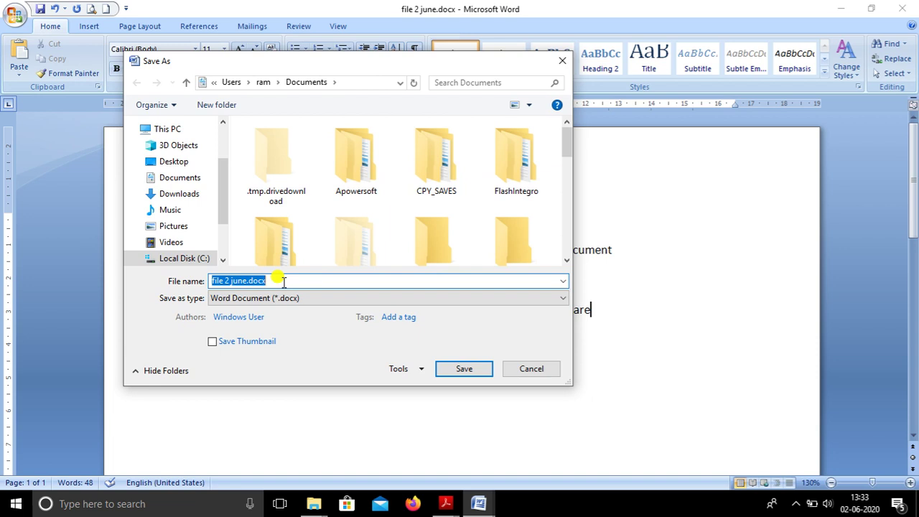
Step: Replace the suggested name and save the copy as 'file 2 june new.docx'
key("BackSpace")
type("file")
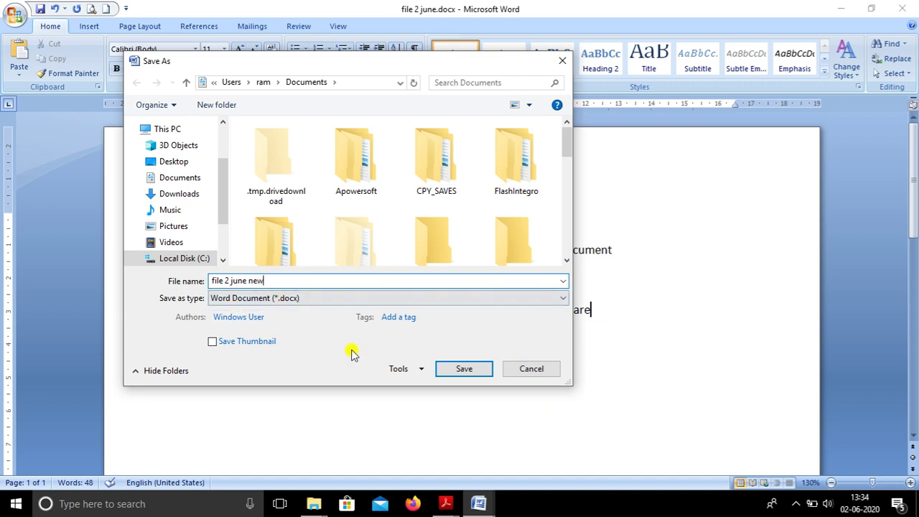
left_click(466, 368)
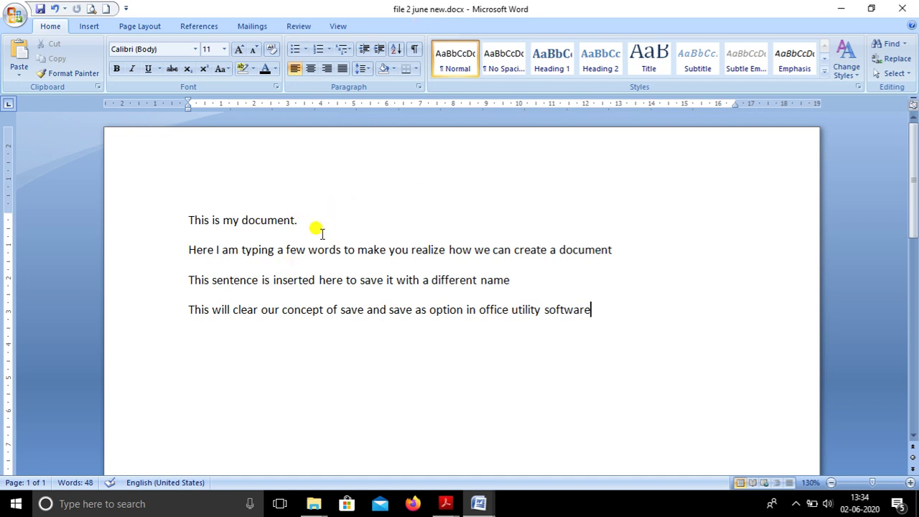
Step: Close file 2 june new.docx and the blank Document1 without saving it
left_click(909, 14)
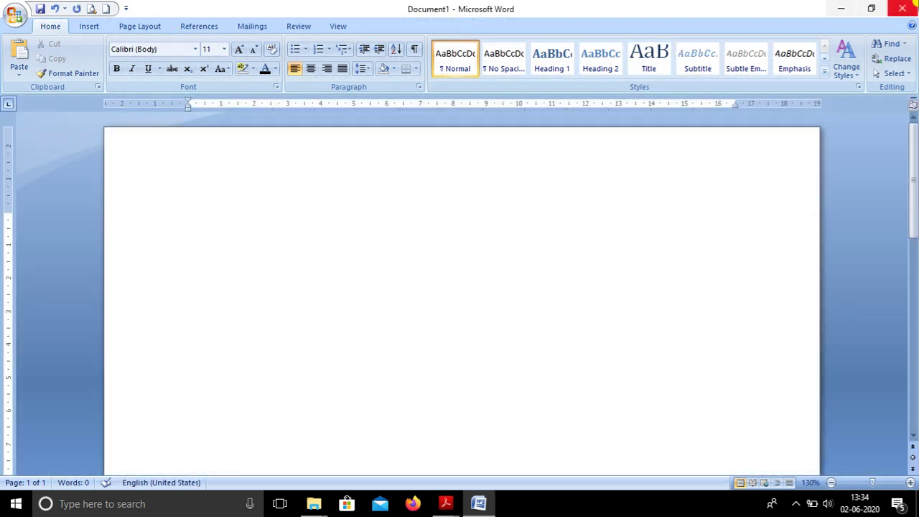
left_click(907, 7)
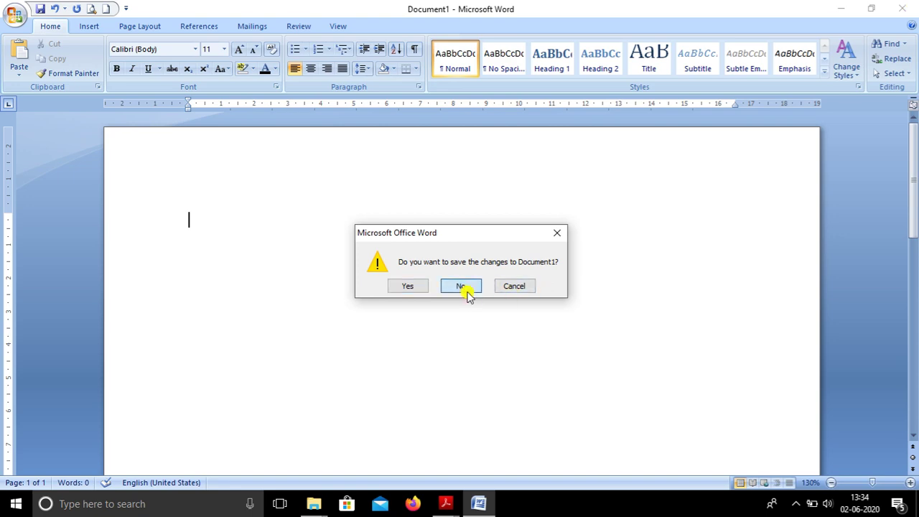
left_click(466, 287)
left_click(903, 7)
Step: Refresh the desktop several times from its right-click menu
right_click(507, 161)
left_click(484, 180)
right_click(486, 180)
left_click(553, 237)
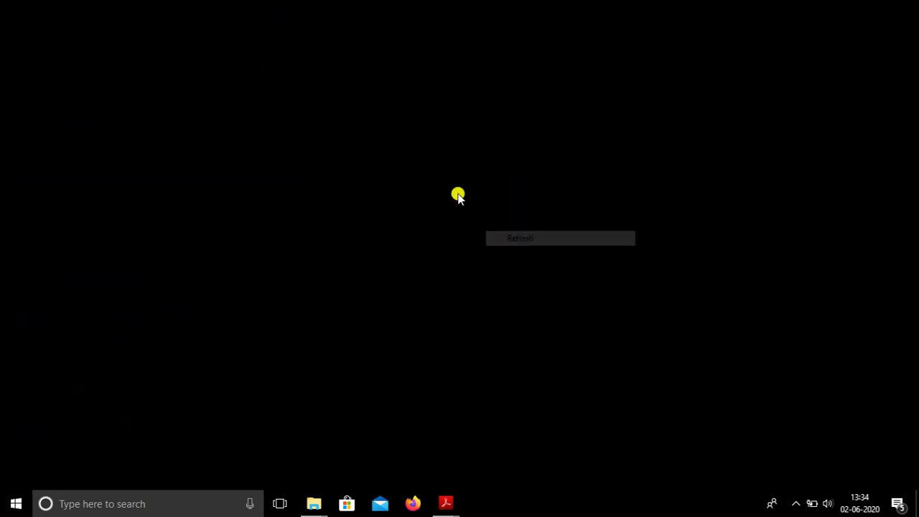
right_click(457, 194)
left_click(503, 256)
right_click(435, 151)
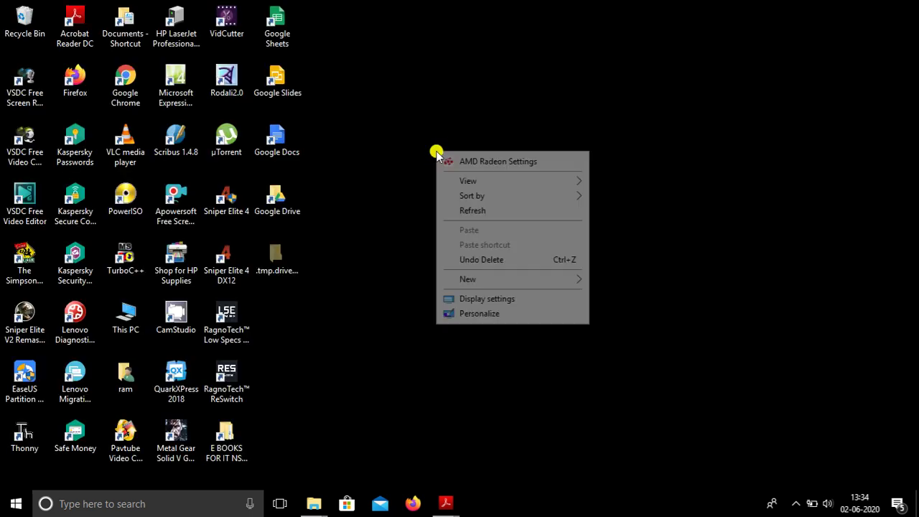
left_click(479, 213)
right_click(408, 158)
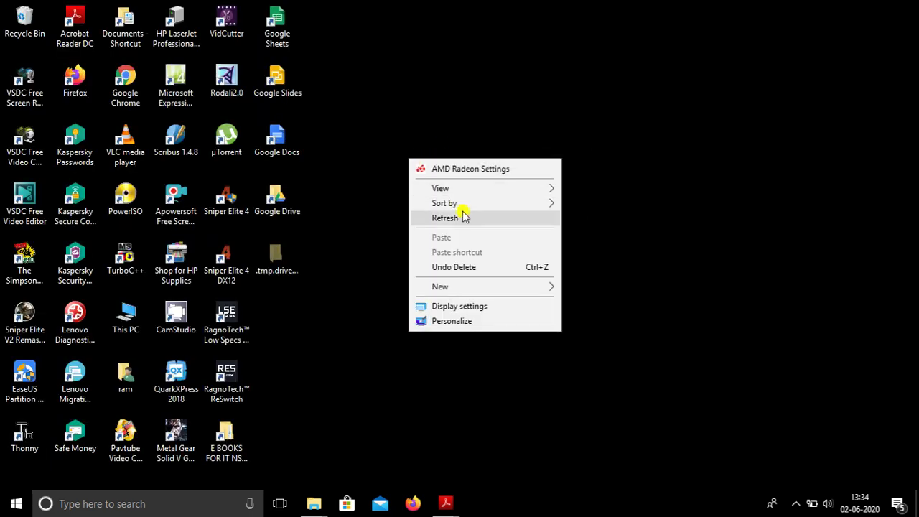
left_click(464, 217)
right_click(464, 213)
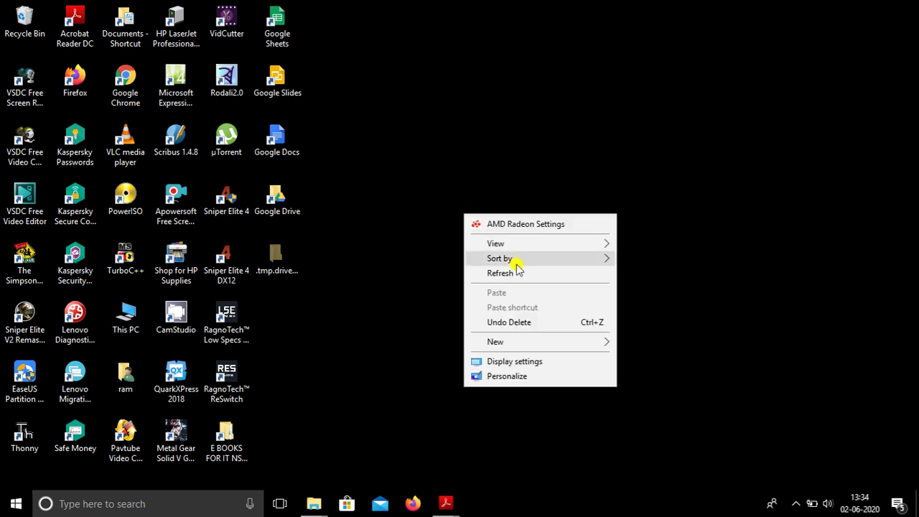
left_click(518, 275)
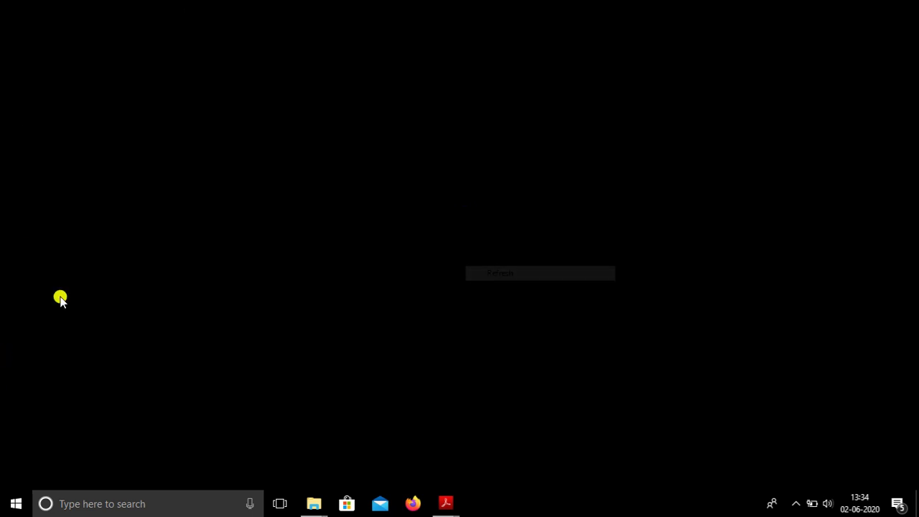
Step: Search 'word' from the taskbar and launch Microsoft Office Word 2007
left_click(72, 505)
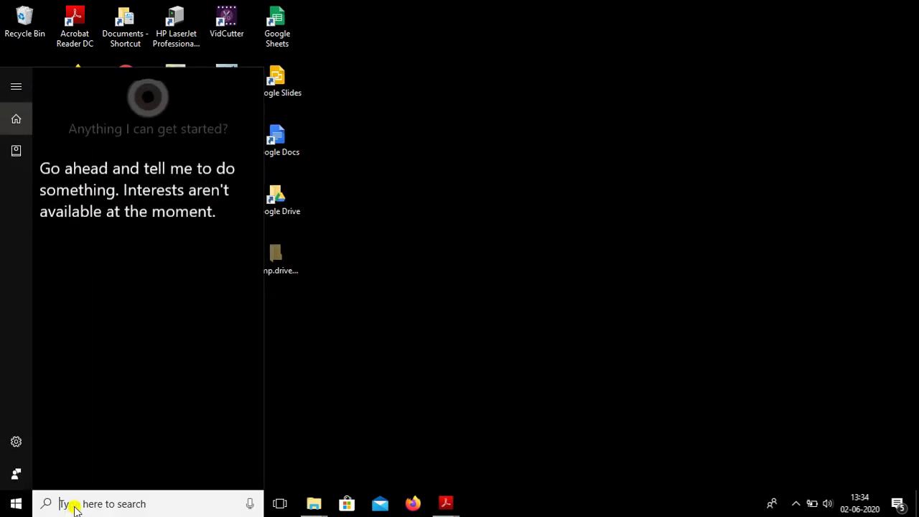
type("wo")
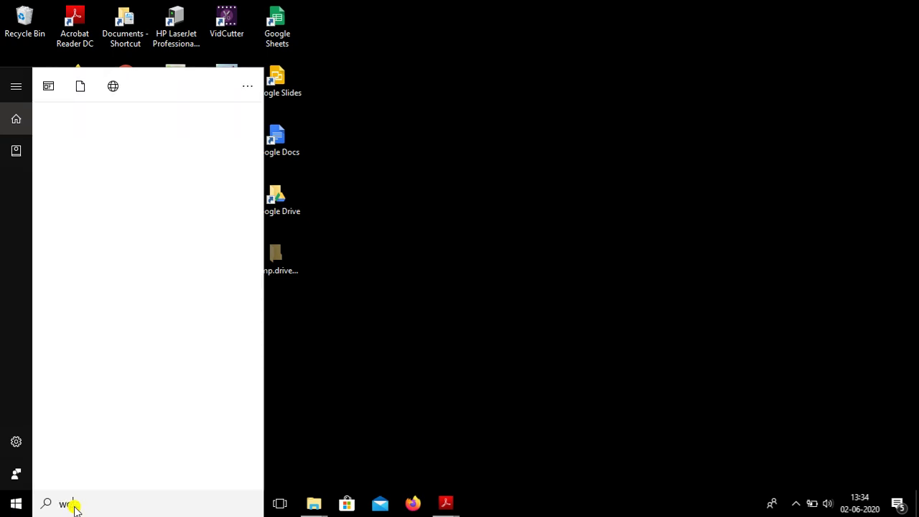
type("rd")
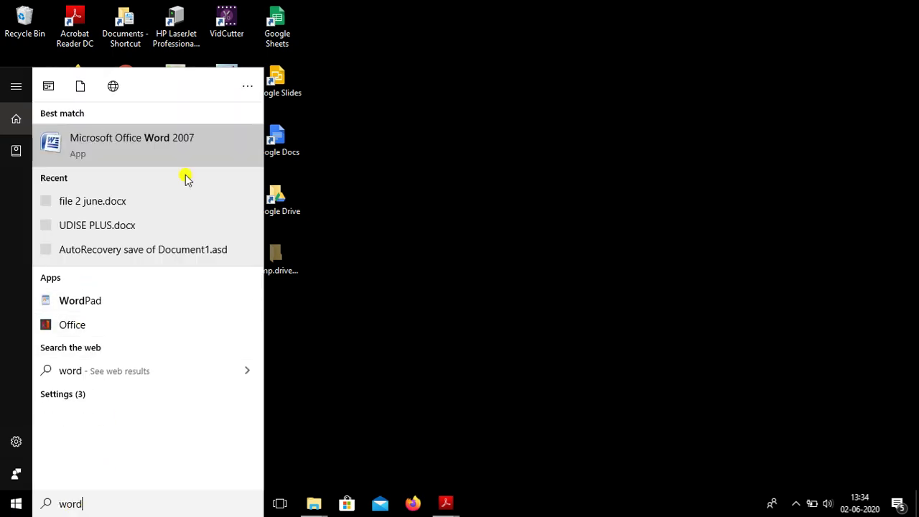
left_click(189, 142)
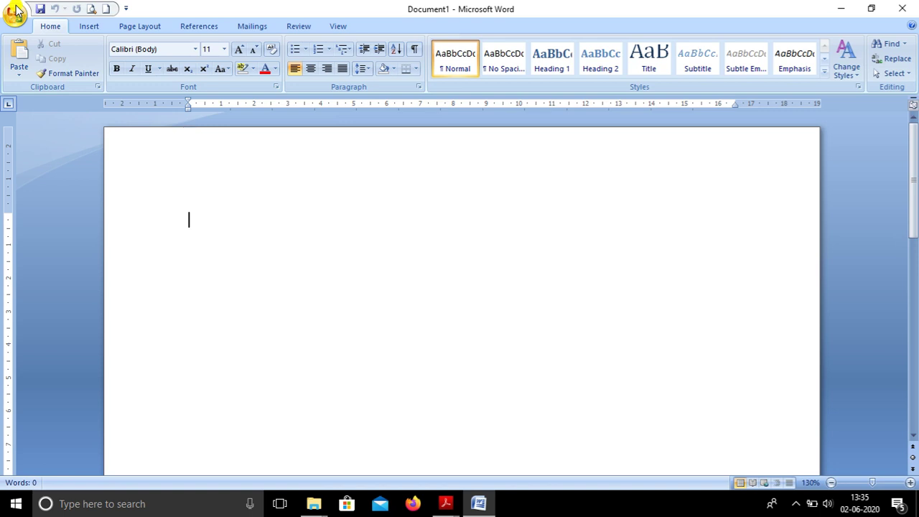
left_click(15, 13)
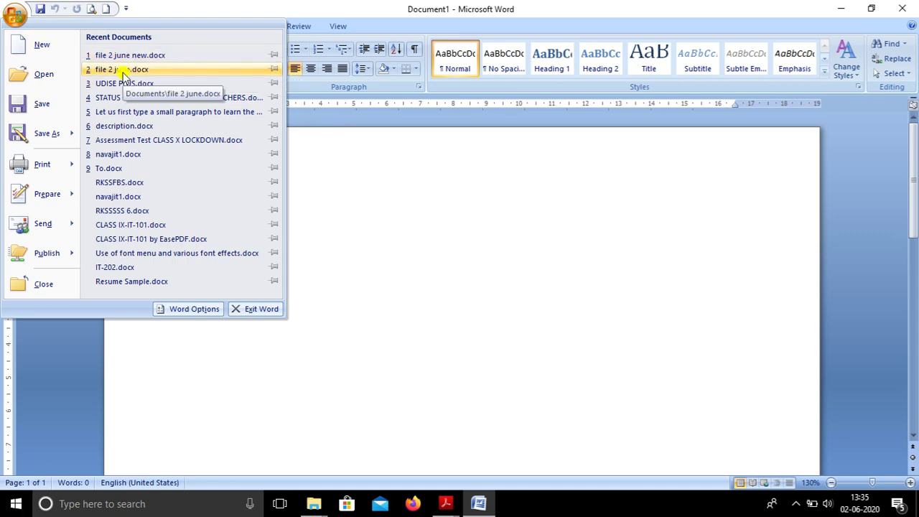
Step: Close and reopen the Office menu to show recent documents led by file 2 june new.docx
key("Escape")
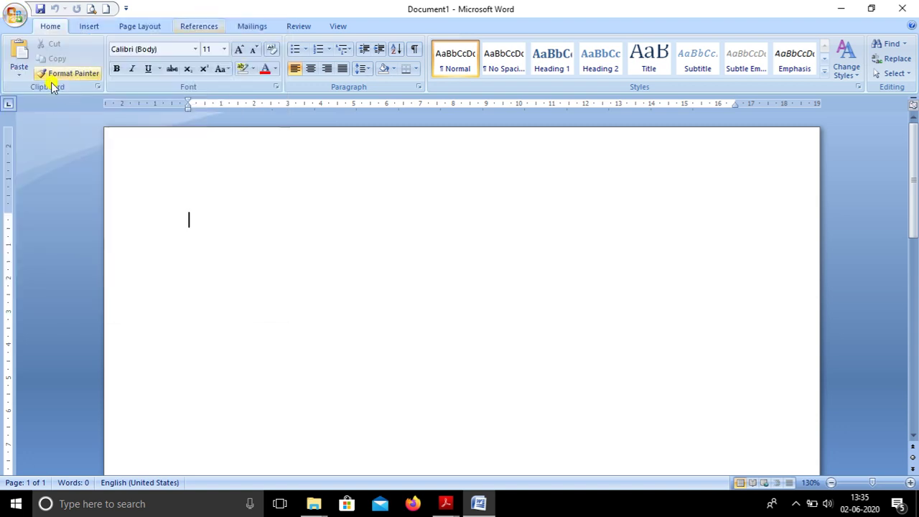
left_click(16, 18)
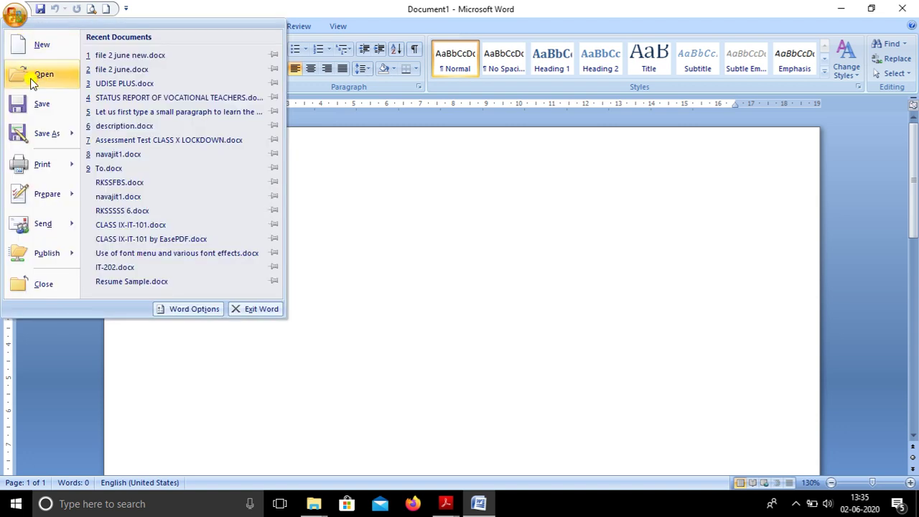
Step: Browse Documents to file 2 june.docx and open it, showing its original two lines
left_click(31, 78)
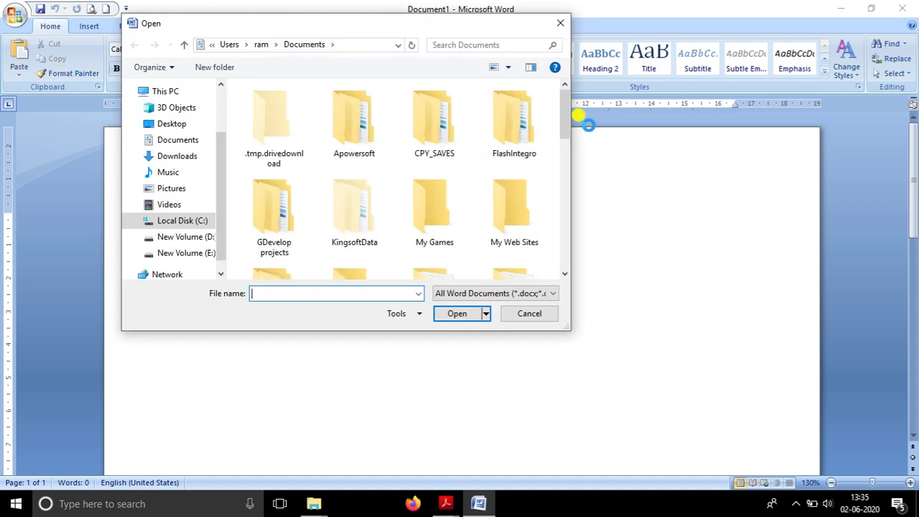
left_click_drag(563, 123, 564, 211)
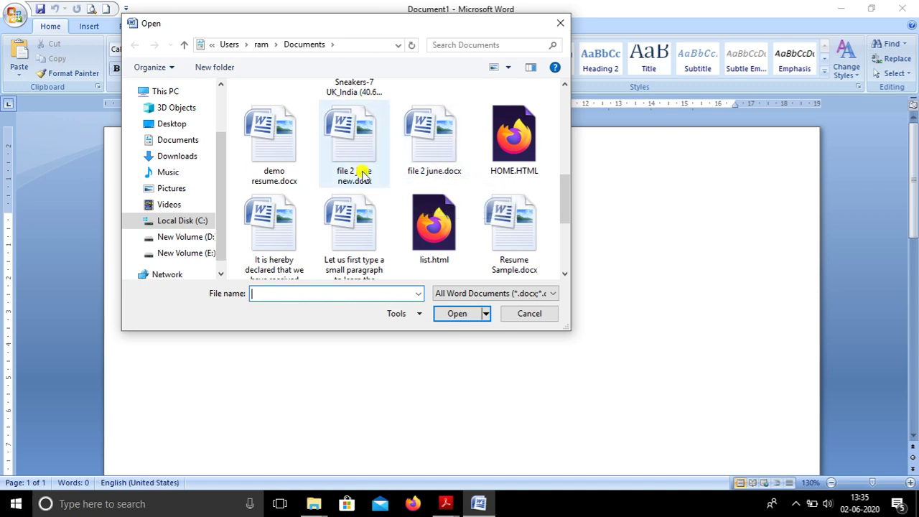
left_click(443, 163)
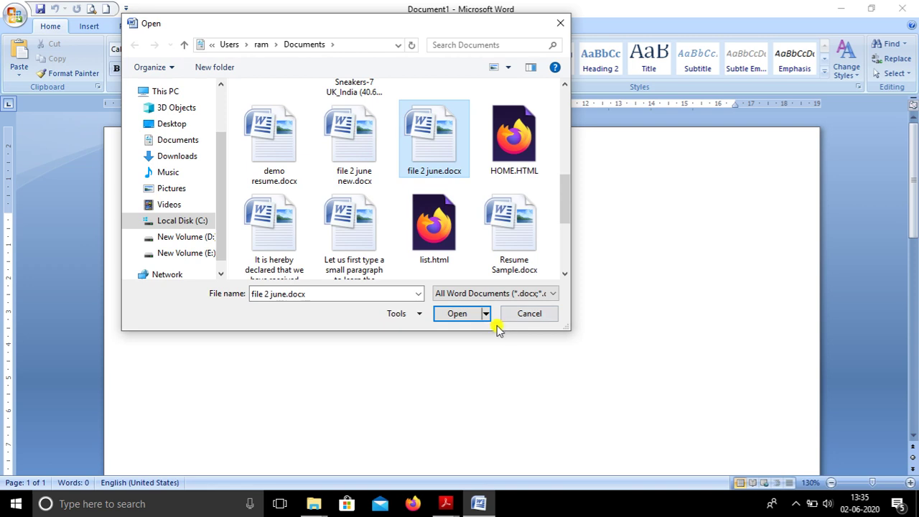
left_click(462, 313)
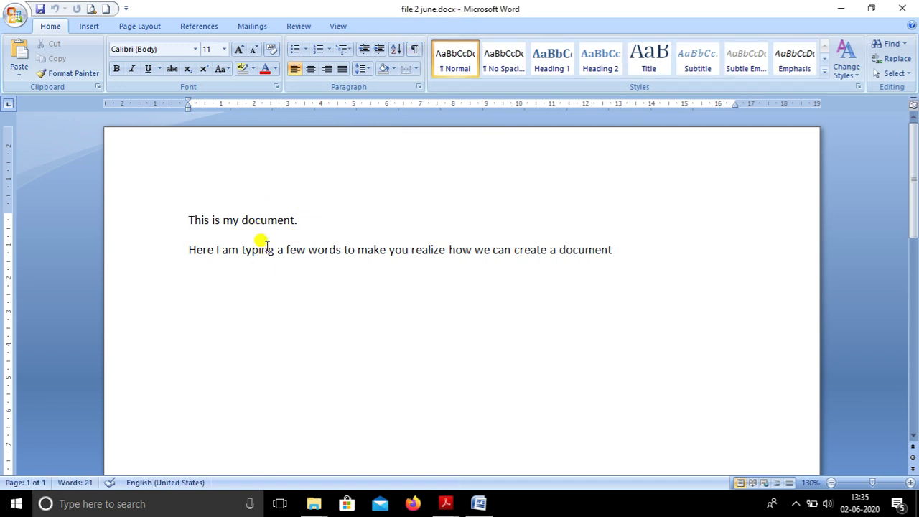
left_click(7, 20)
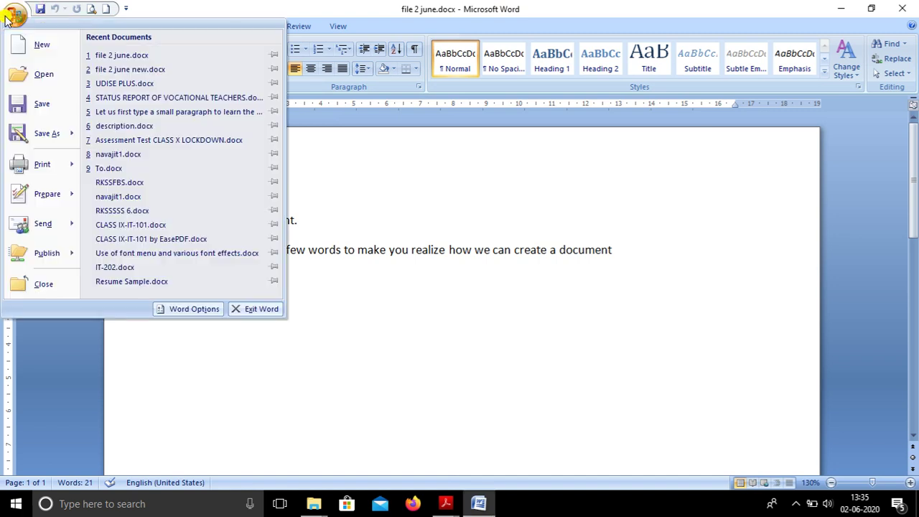
Step: Open 'file 2 june new.docx' from the Open dialog, review its four lines, then close it
left_click(29, 75)
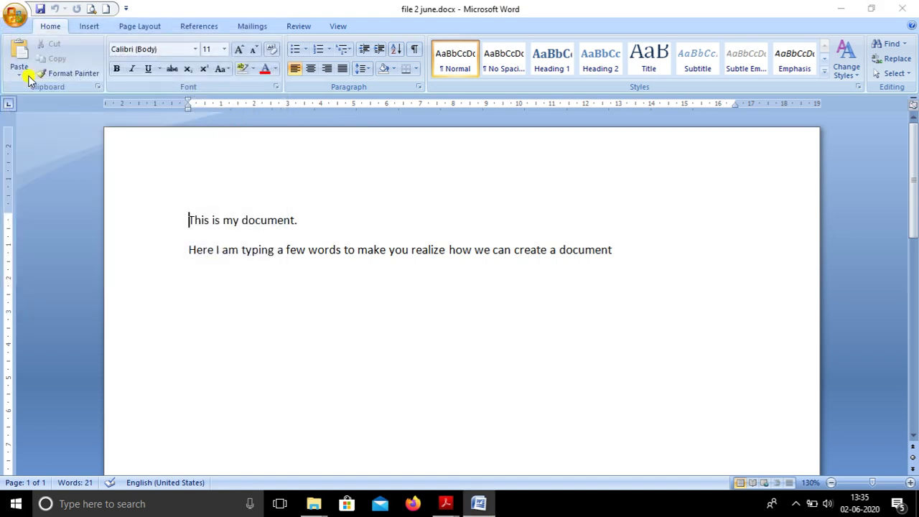
left_click_drag(565, 133, 565, 180)
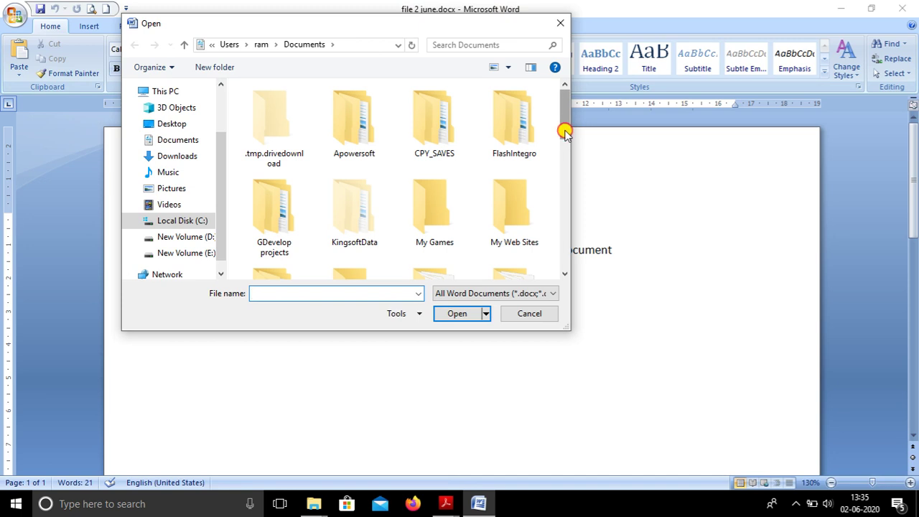
left_click_drag(565, 180, 566, 207)
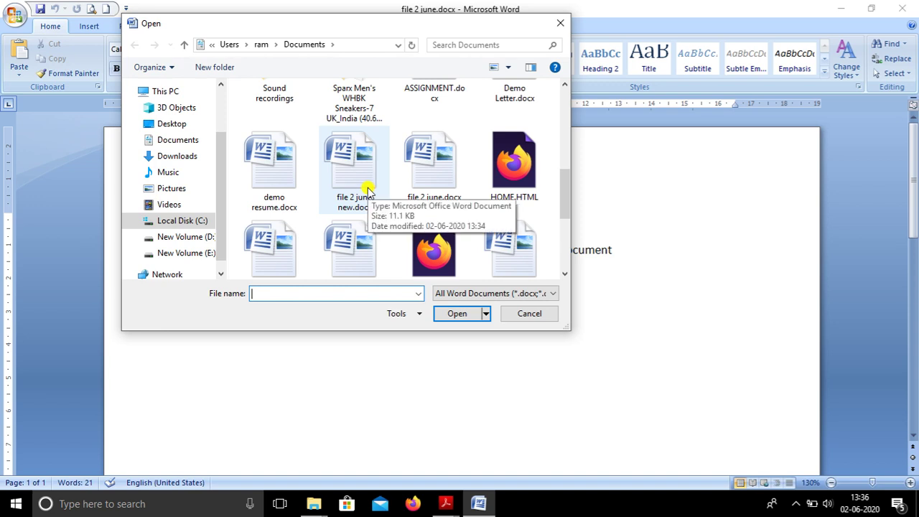
left_click(367, 190)
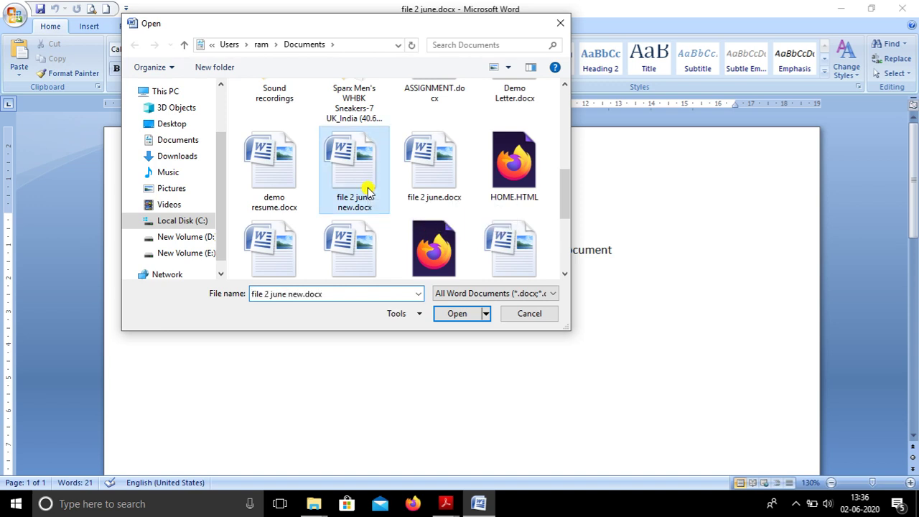
left_click(456, 315)
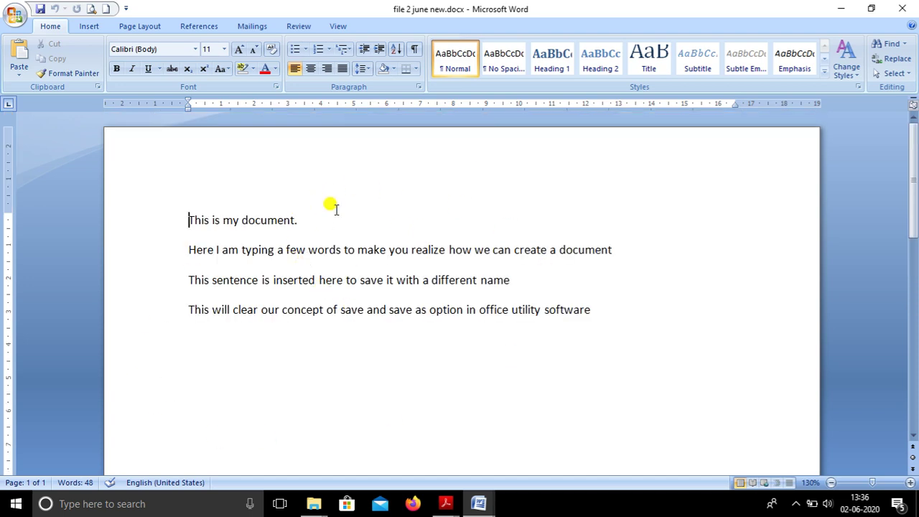
left_click(904, 10)
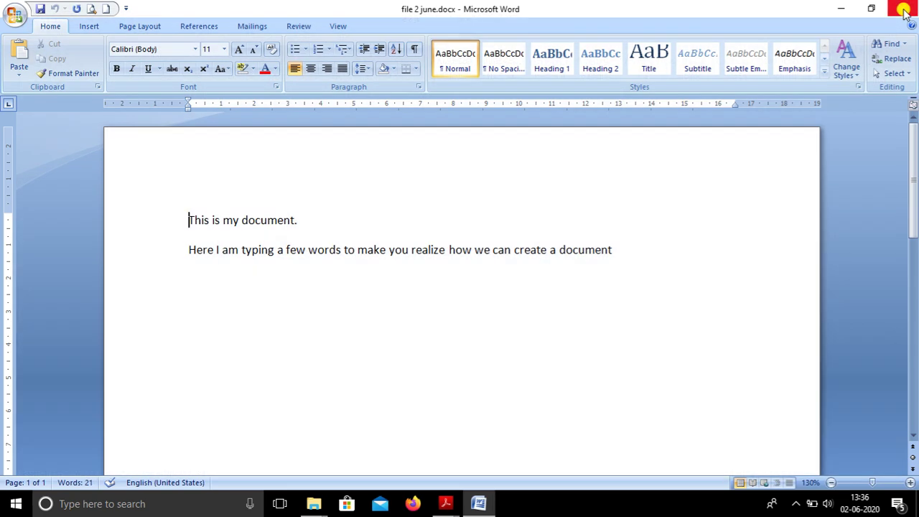
Step: Close the 'file 2 june.docx' Word window and refresh the desktop
left_click(899, 13)
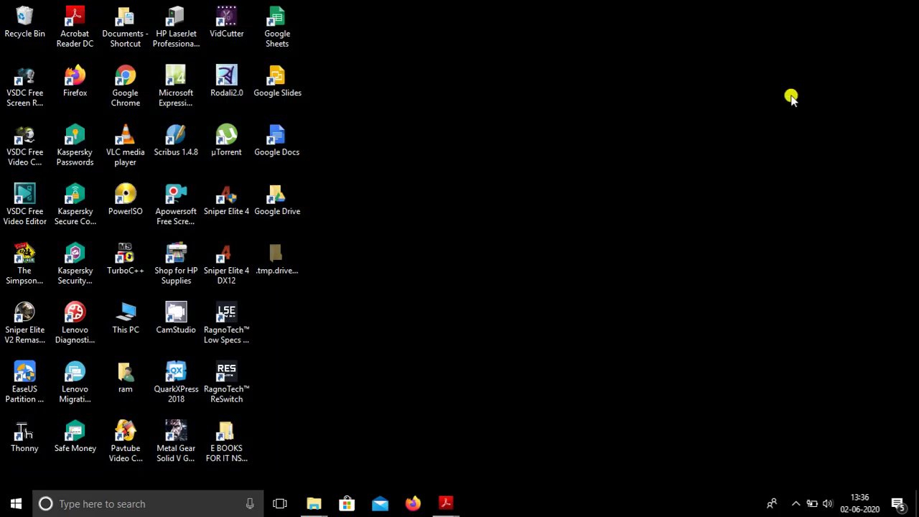
right_click(486, 205)
left_click(513, 268)
right_click(472, 206)
right_click(469, 180)
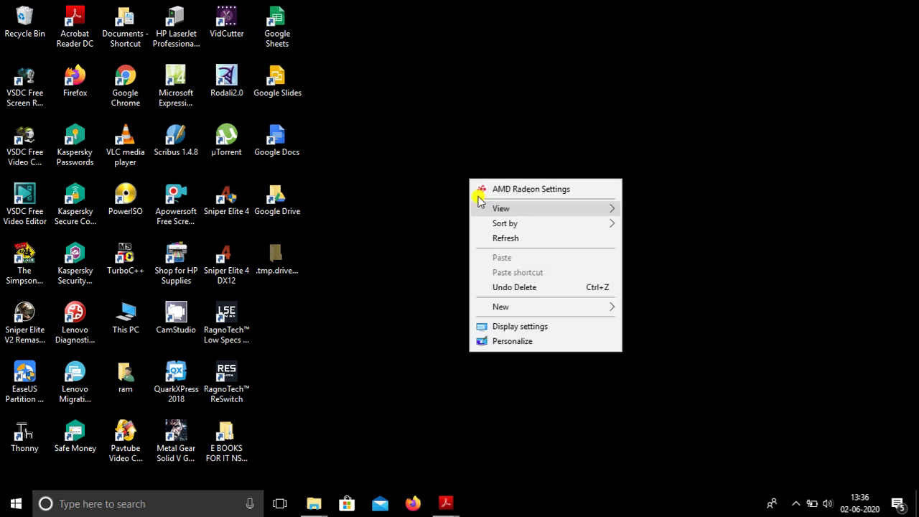
left_click(504, 239)
right_click(457, 166)
left_click(504, 225)
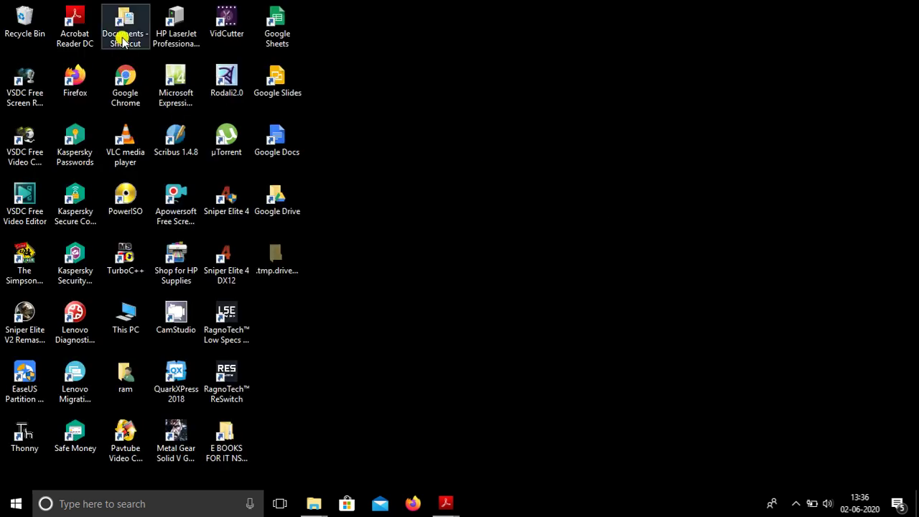
Step: From the Documents folder, open 'file 2 june.docx' and 'file 2 june new.docx', minimizing each Word window
double_click(120, 36)
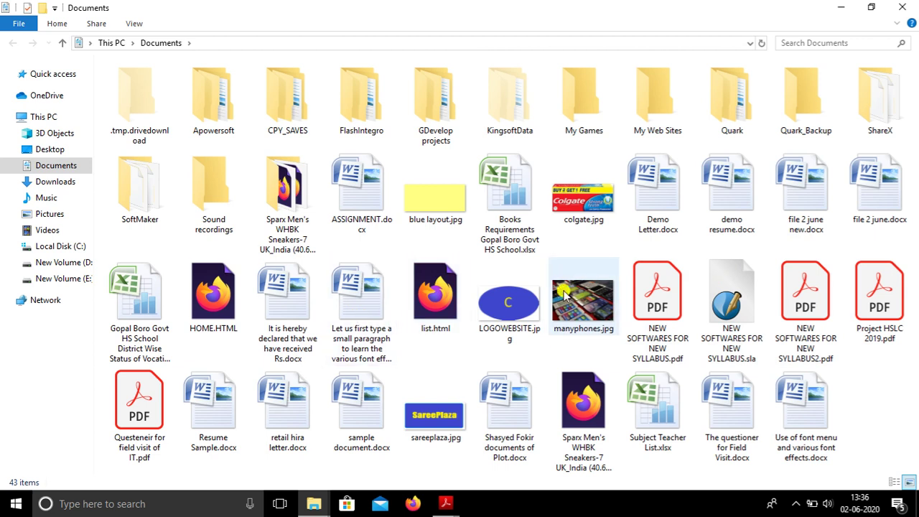
left_click(810, 226)
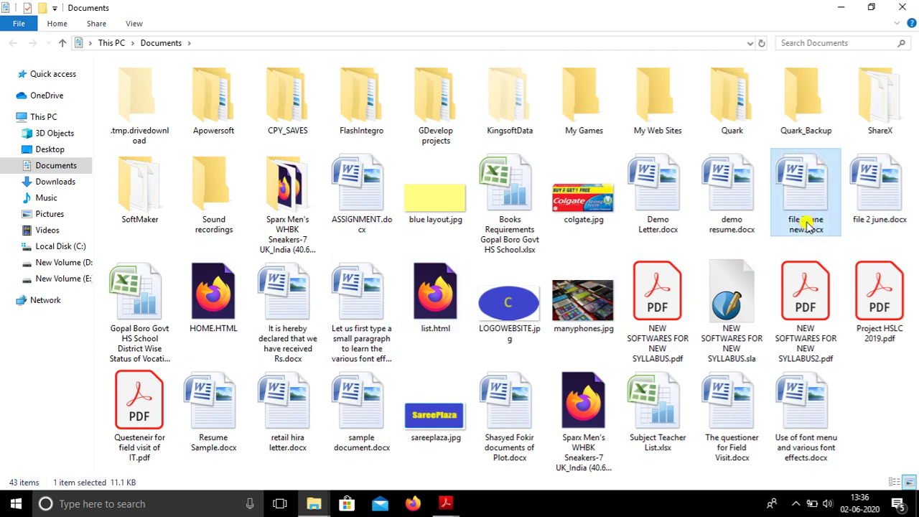
left_click(877, 225)
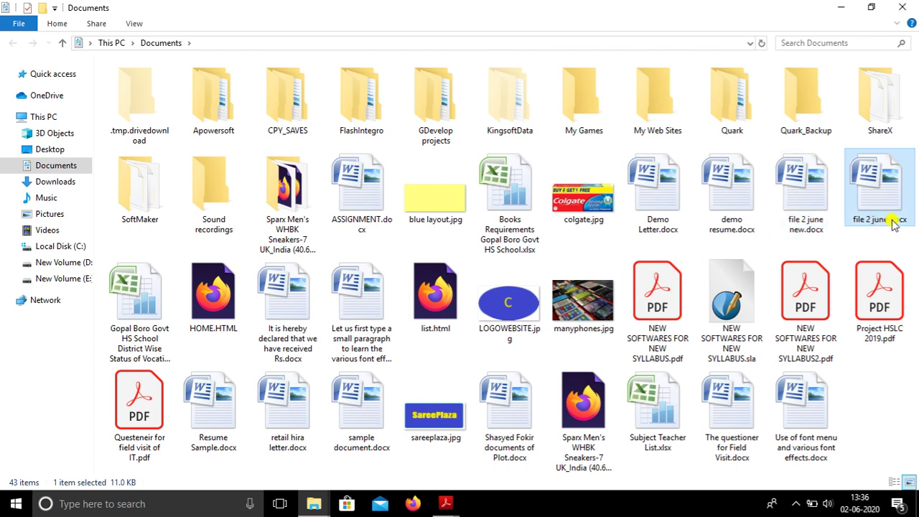
double_click(876, 216)
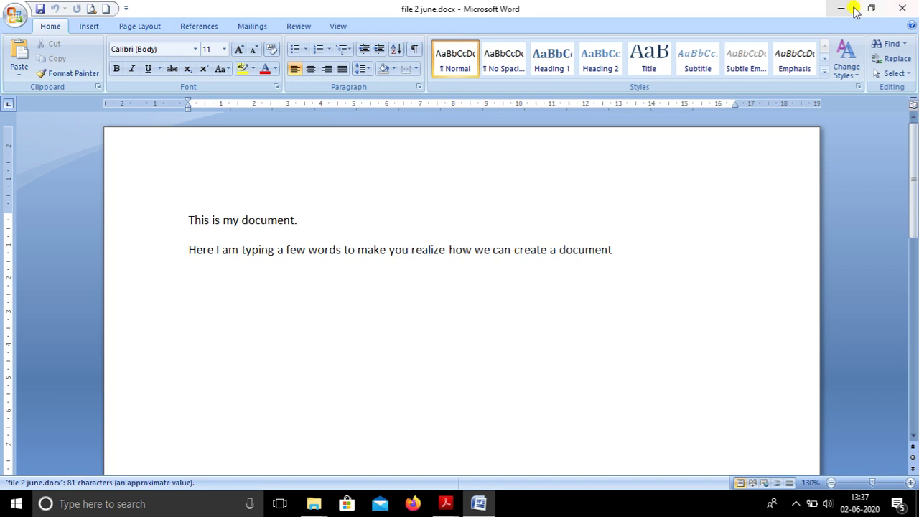
left_click(841, 8)
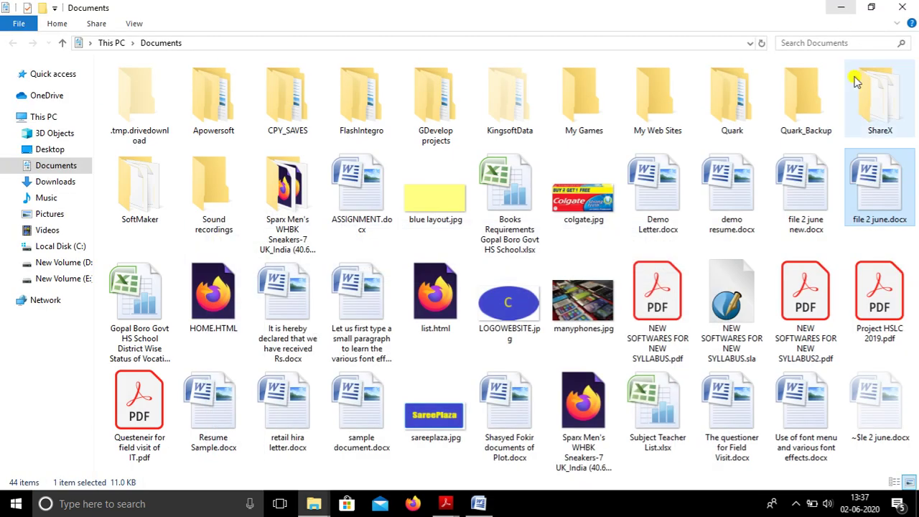
double_click(802, 203)
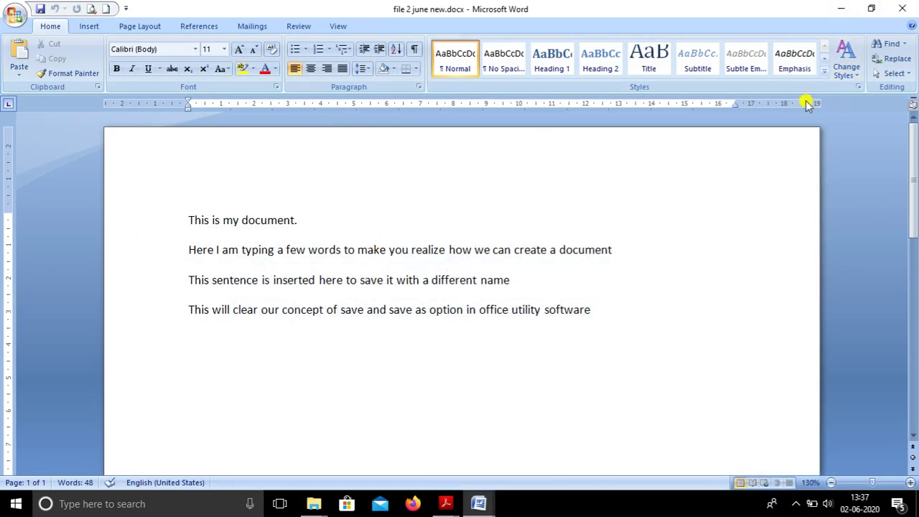
left_click(841, 9)
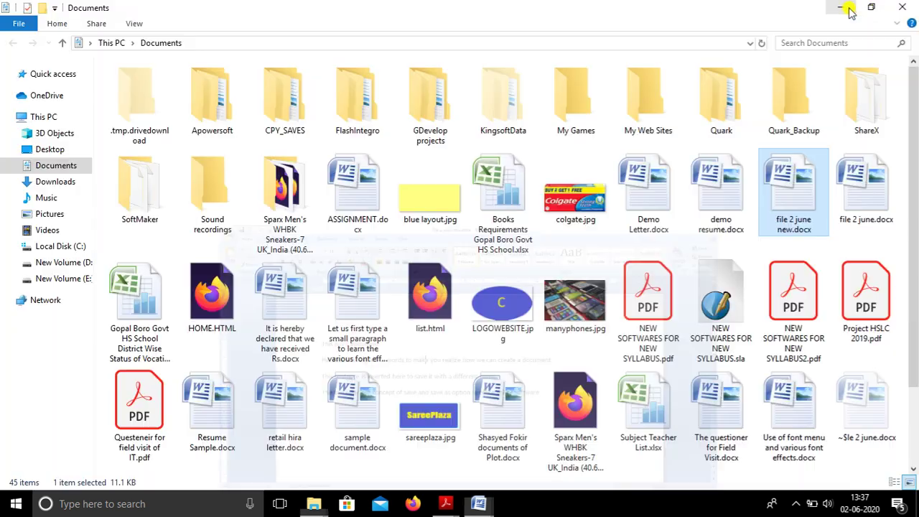
Step: Compare the two june files in the Documents listing, then minimize the Documents window
key("Right")
left_click(794, 208)
left_click(877, 206)
left_click(780, 203)
left_click(877, 206)
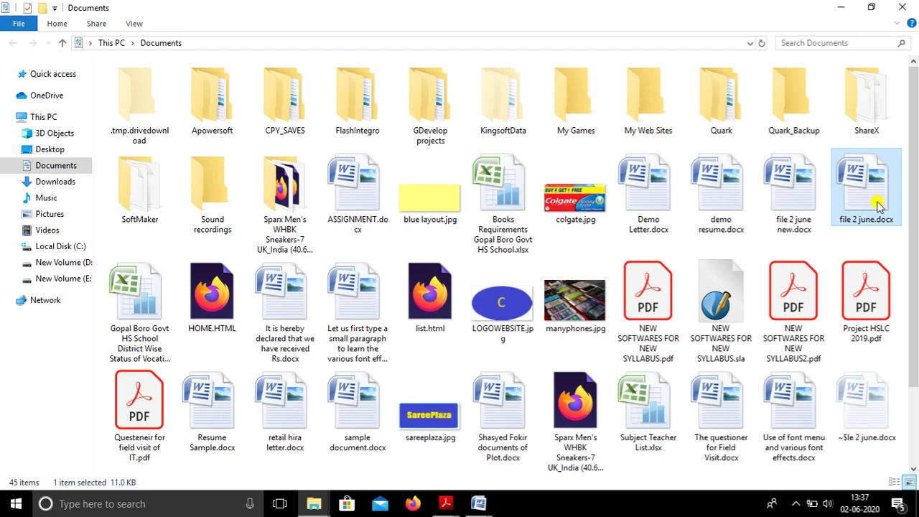
scroll(880, 207, "down", 2)
scroll(880, 206, "up", 2)
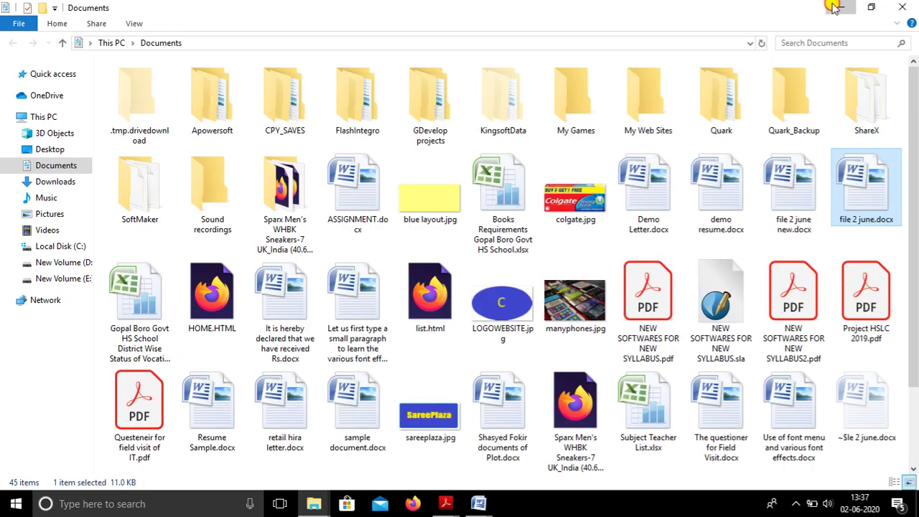
left_click(839, 7)
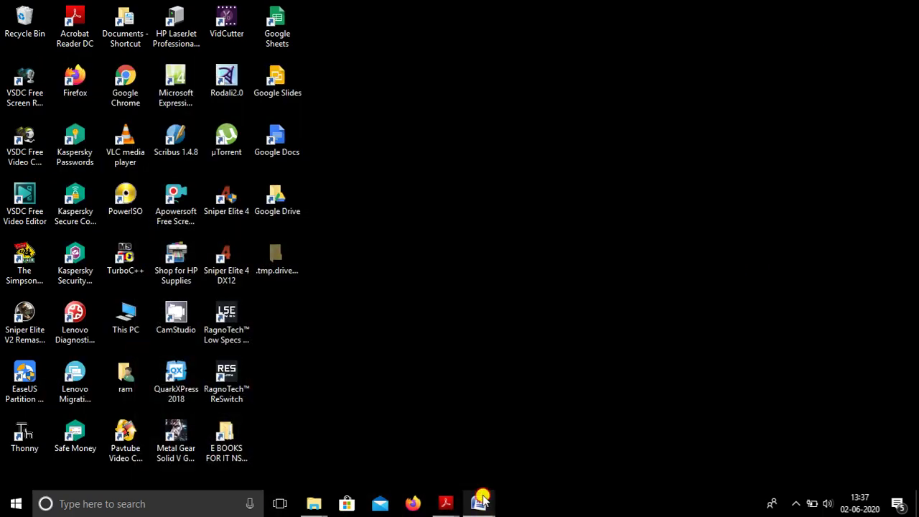
Step: Restore 'file 2 june new.docx', look over the Office menu, then close the document
mouse_move(479, 503)
left_click(520, 462)
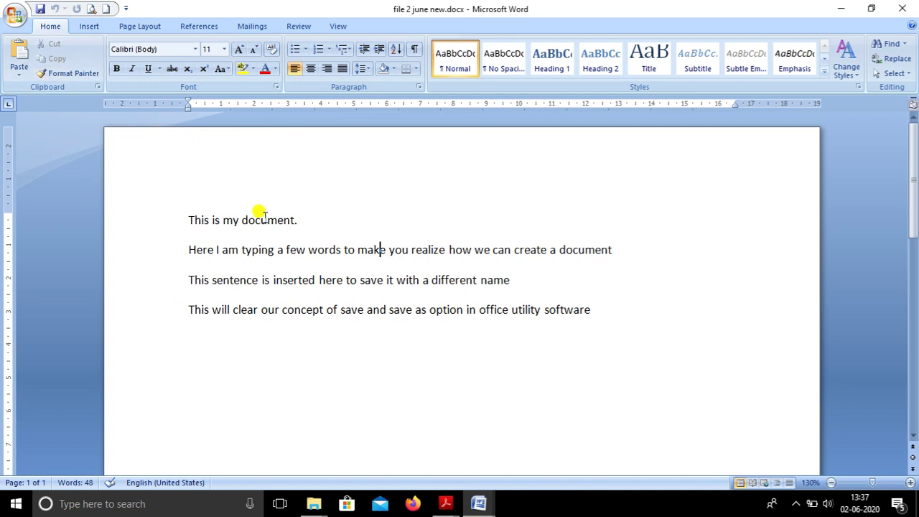
left_click(16, 15)
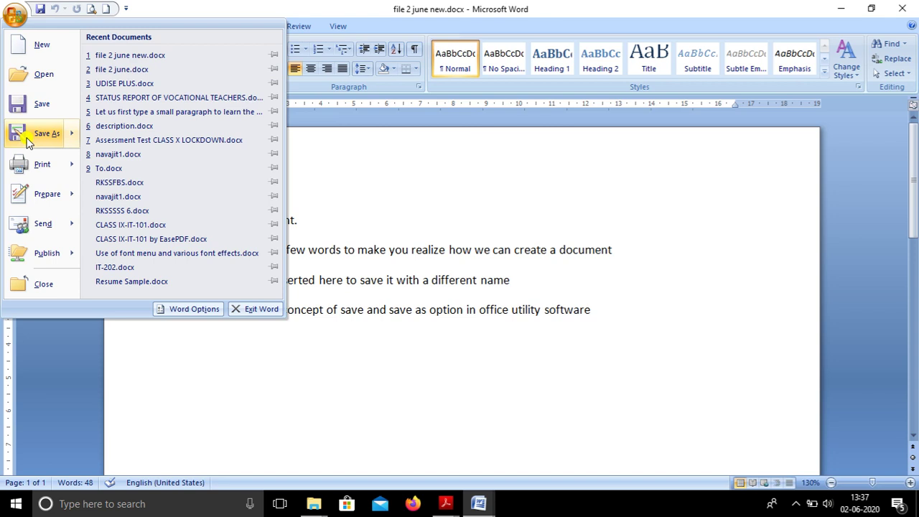
left_click(429, 250)
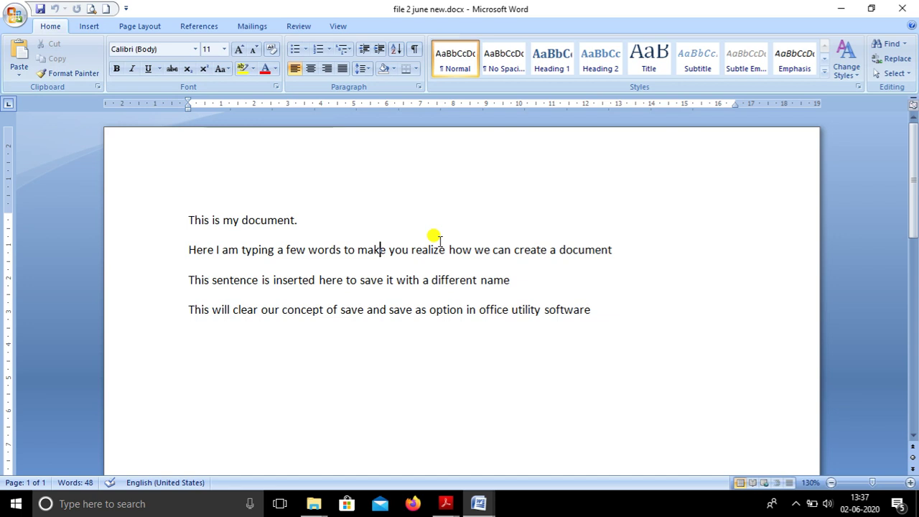
left_click(903, 10)
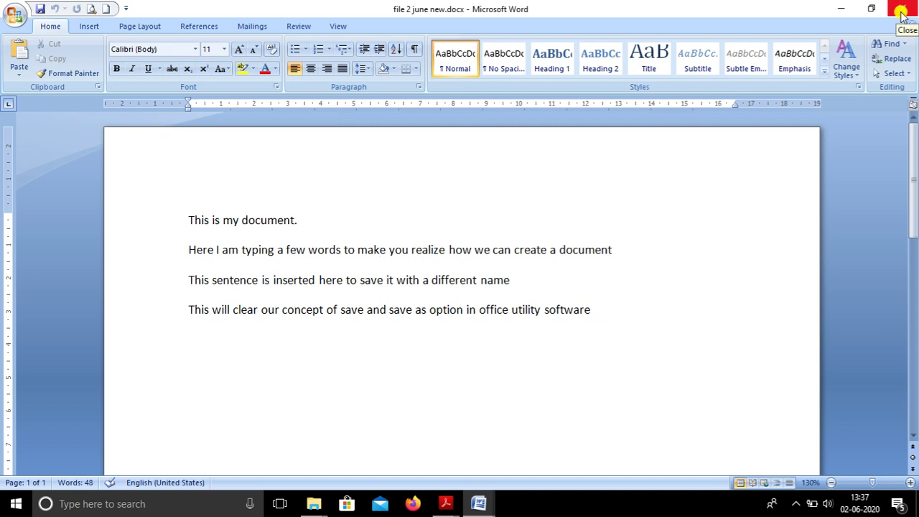
left_click(902, 13)
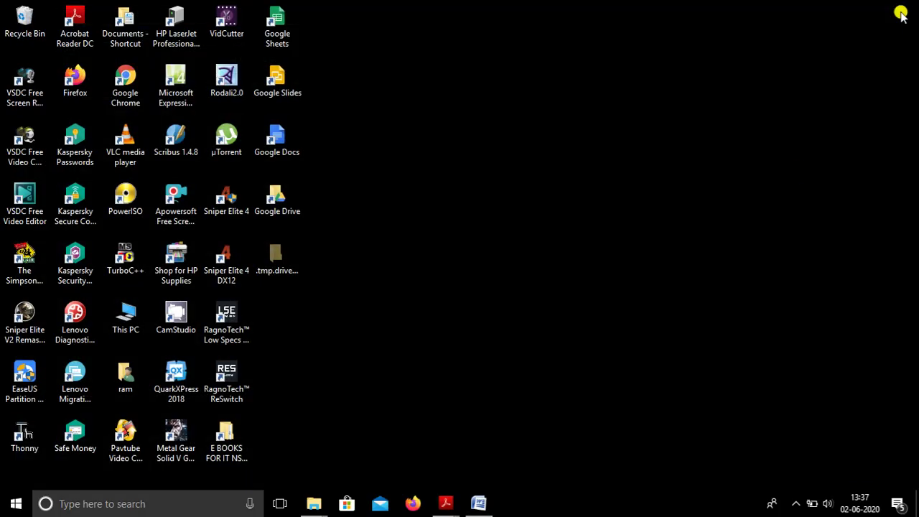
Step: Bring up 'file 2 june.docx' and exit Word from the Office menu
left_click(495, 501)
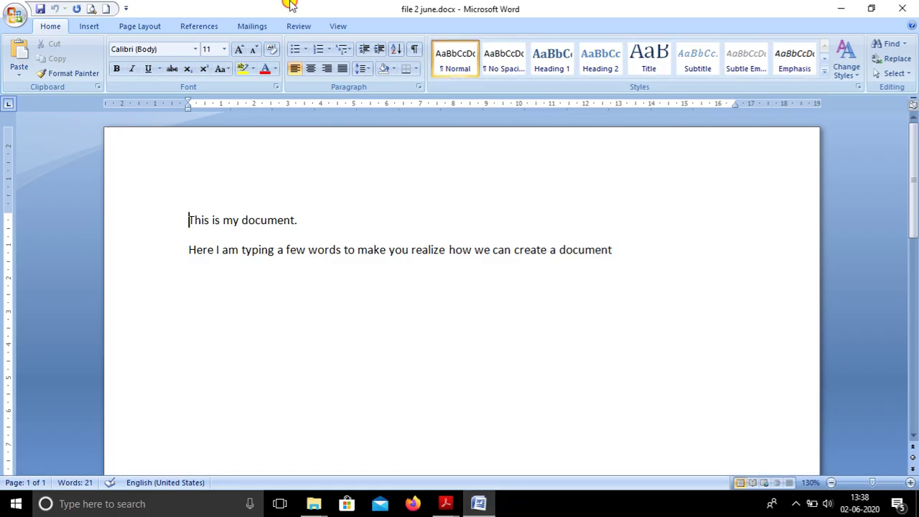
left_click(16, 14)
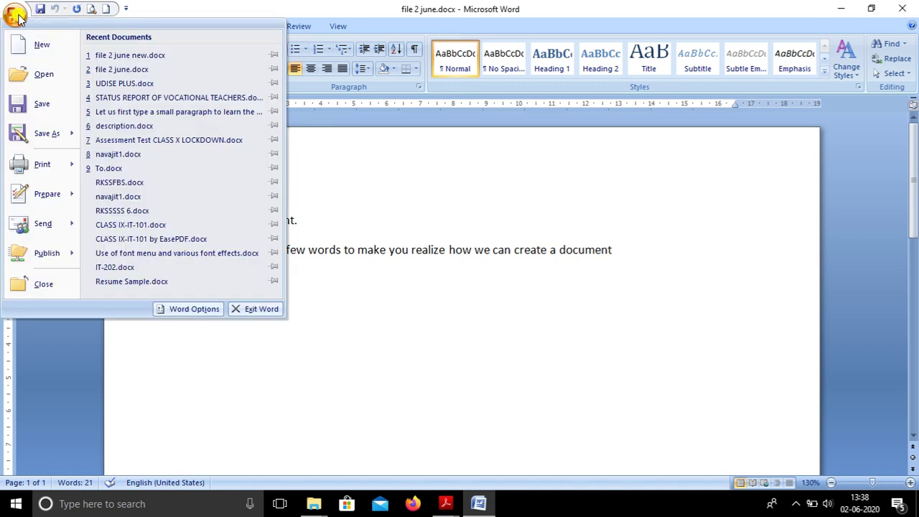
key("Down")
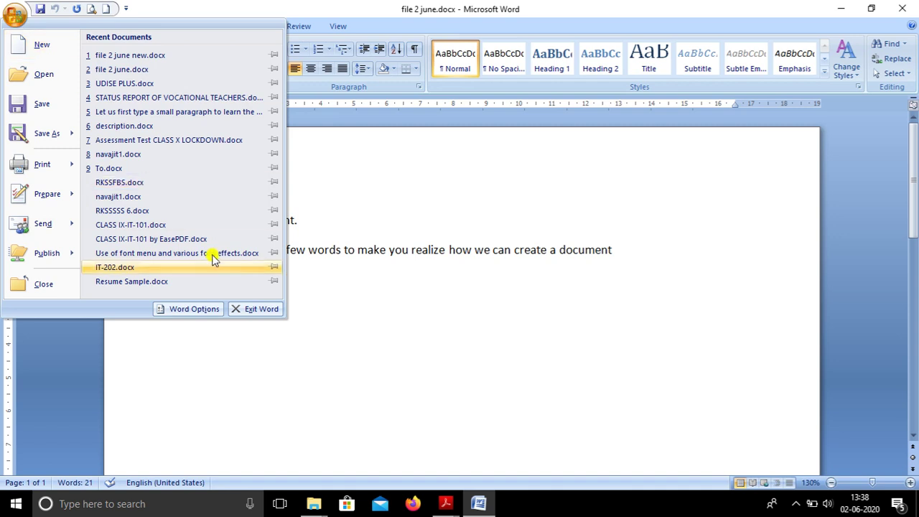
left_click(257, 311)
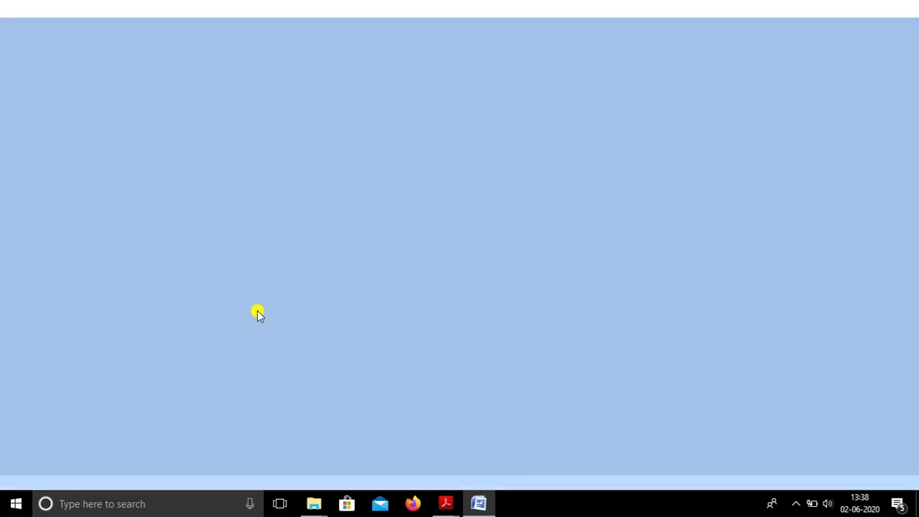
right_click(398, 174)
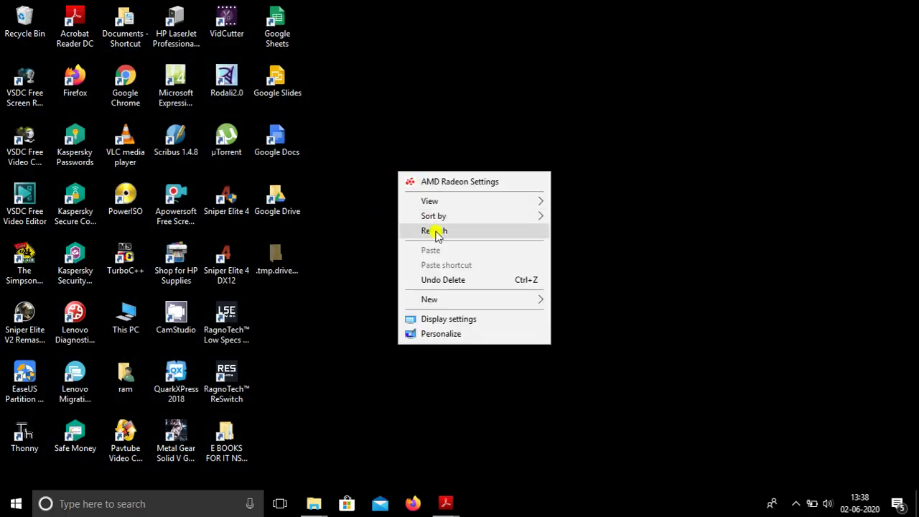
right_click(403, 149)
left_click(443, 214)
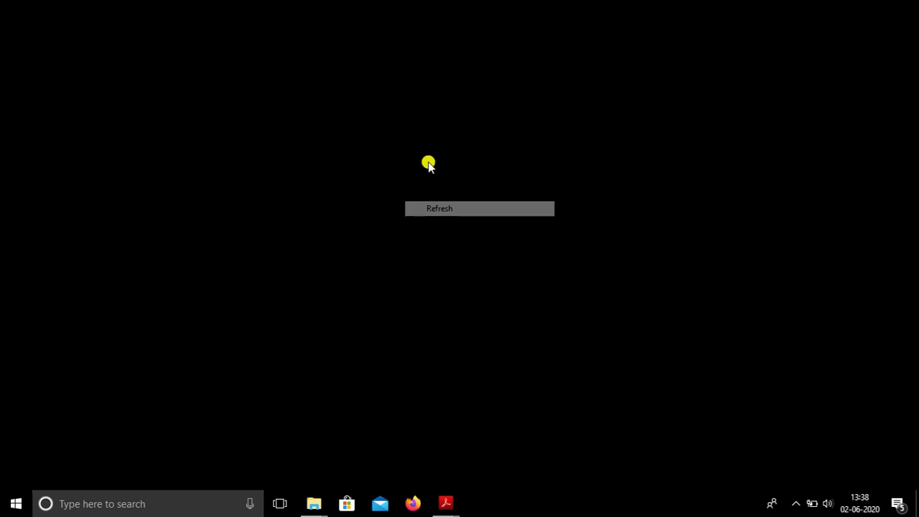
right_click(421, 144)
left_click(446, 202)
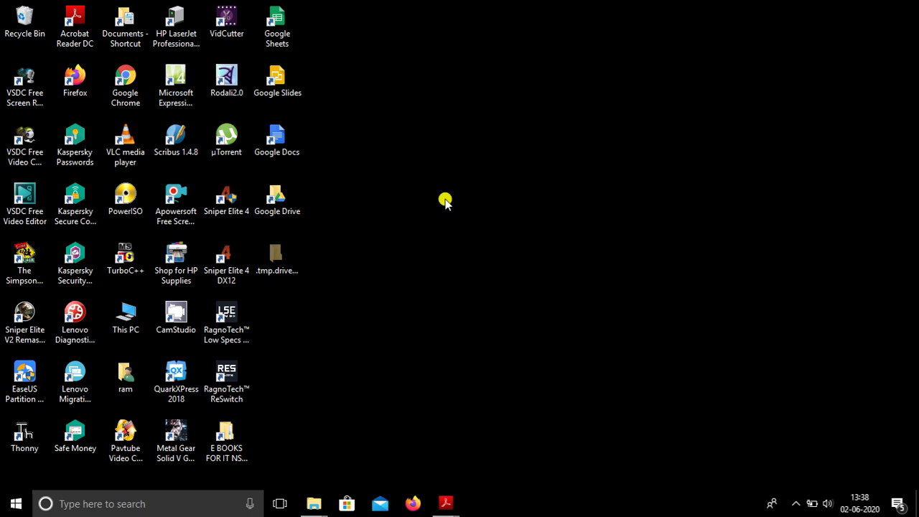
right_click(446, 202)
left_click(476, 259)
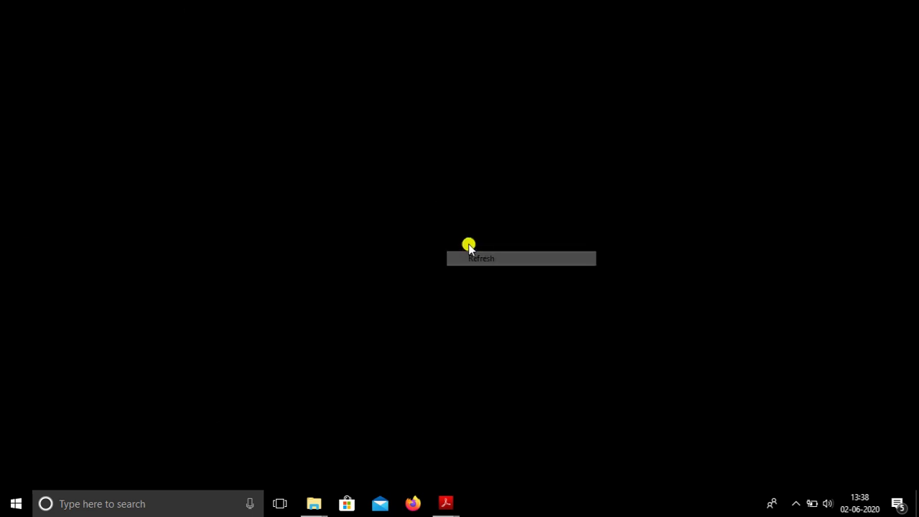